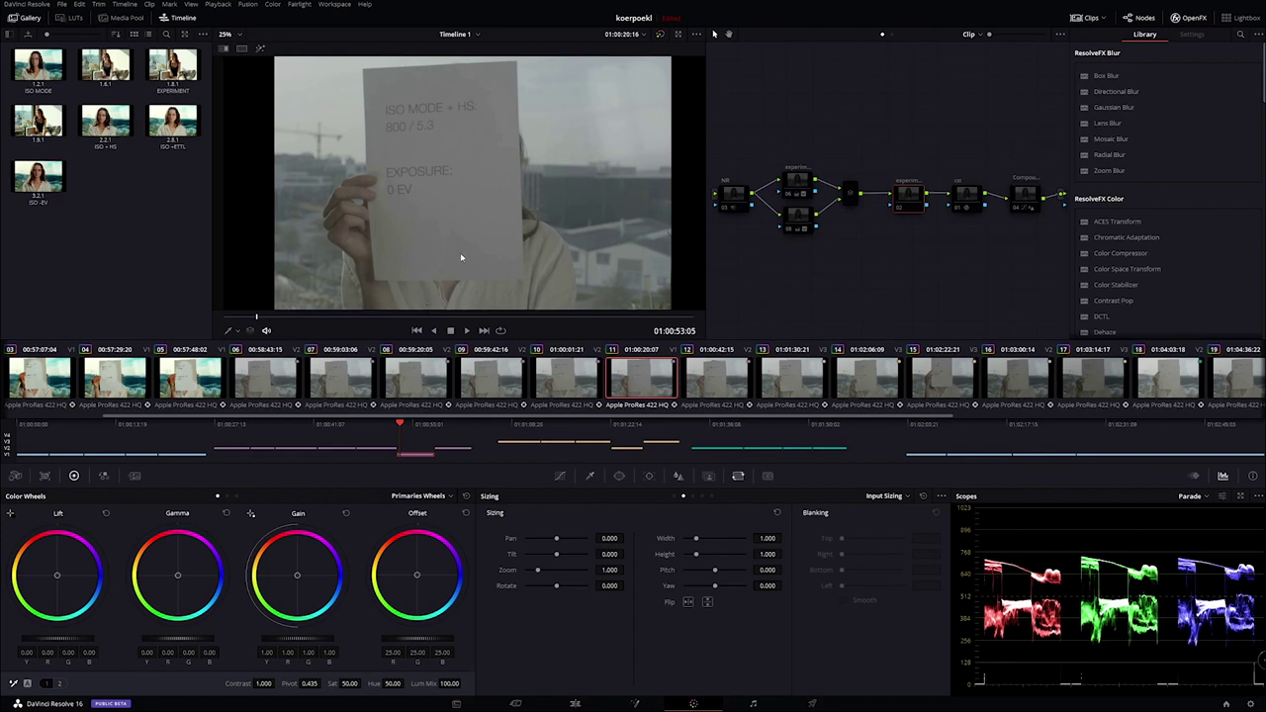
Step: Compare the ISO Mode + HS 800 / 4.3 clip with the 800 / 5.3 clip, examining image and RGB parade
left_click(285, 426)
left_click_drag(285, 426, 279, 426)
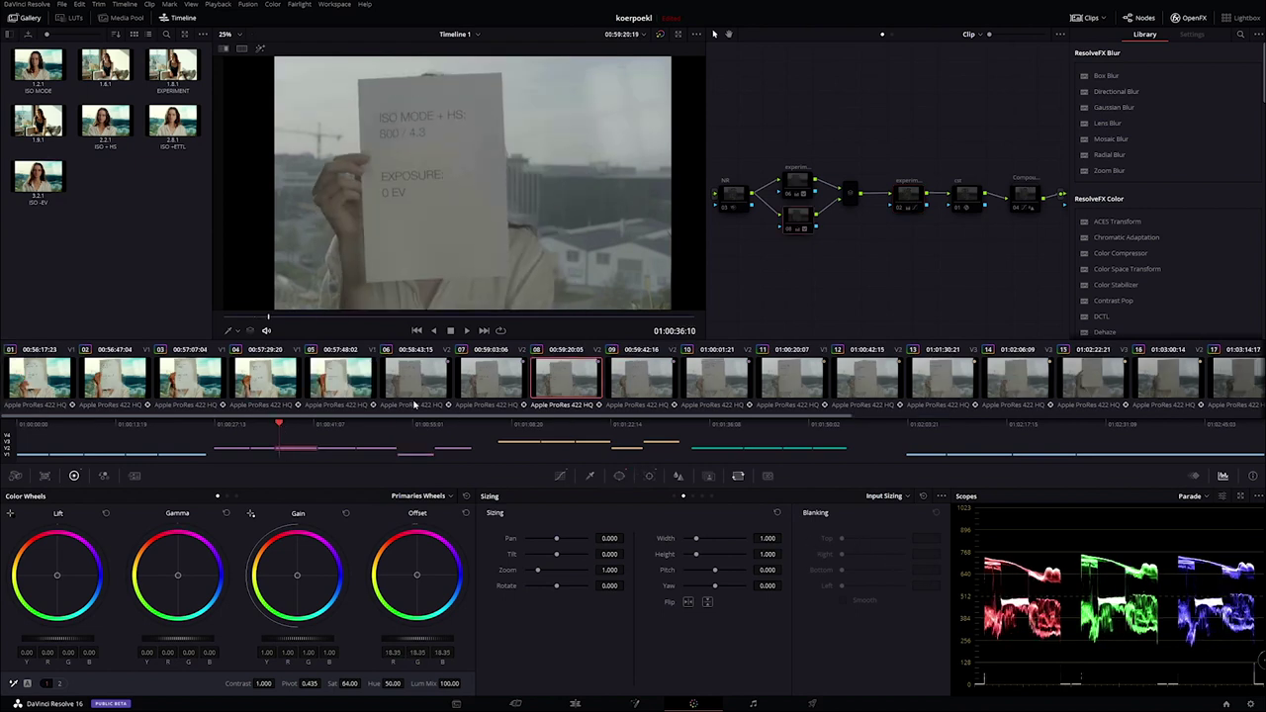
left_click(397, 426)
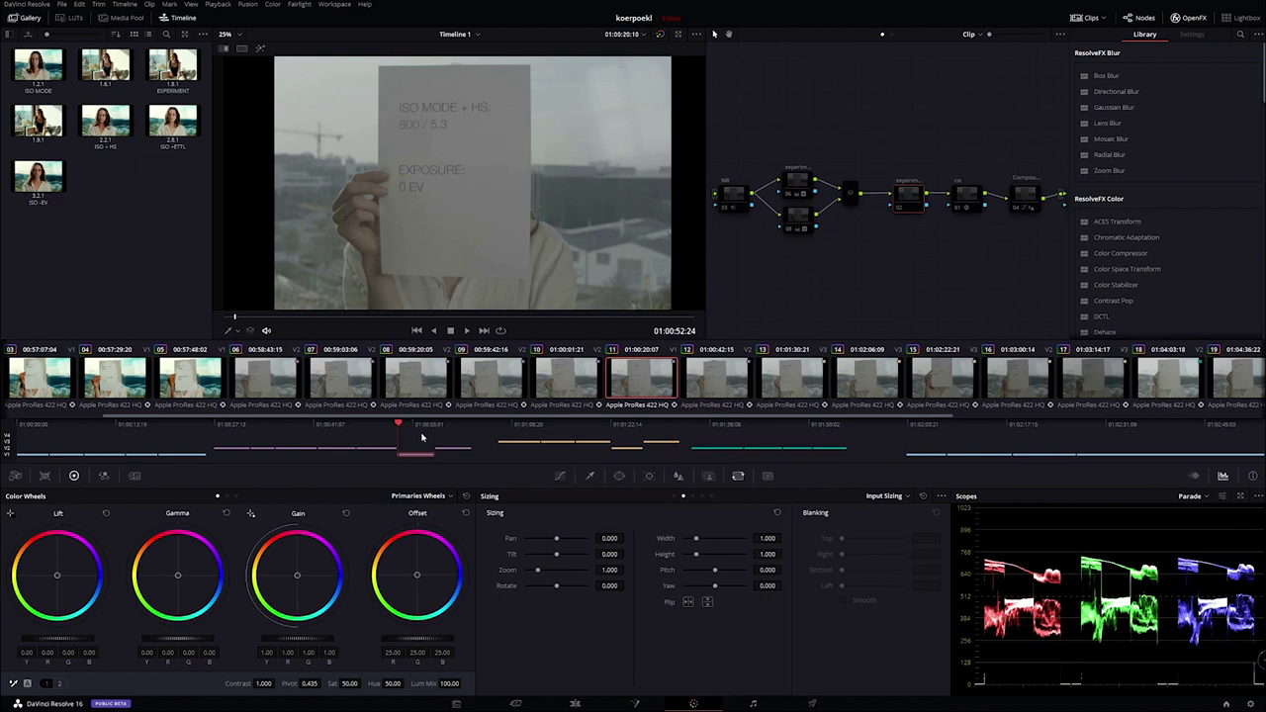
key("space")
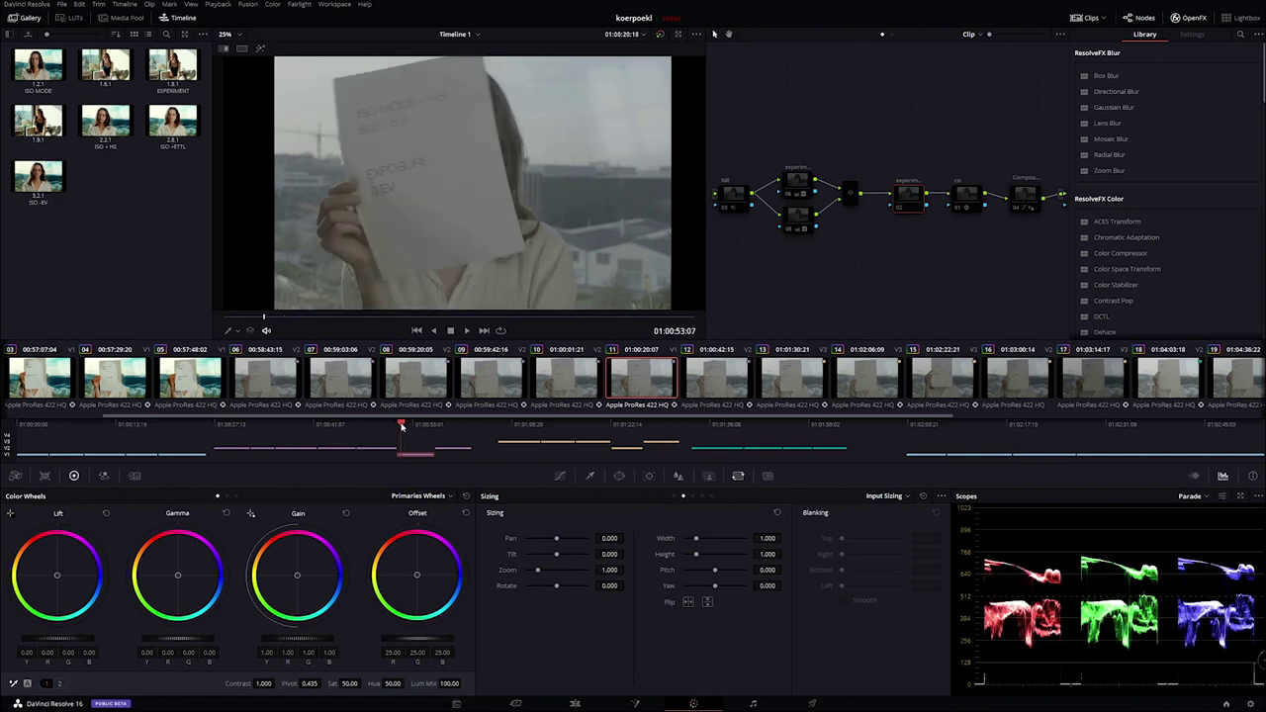
left_click_drag(401, 426, 409, 426)
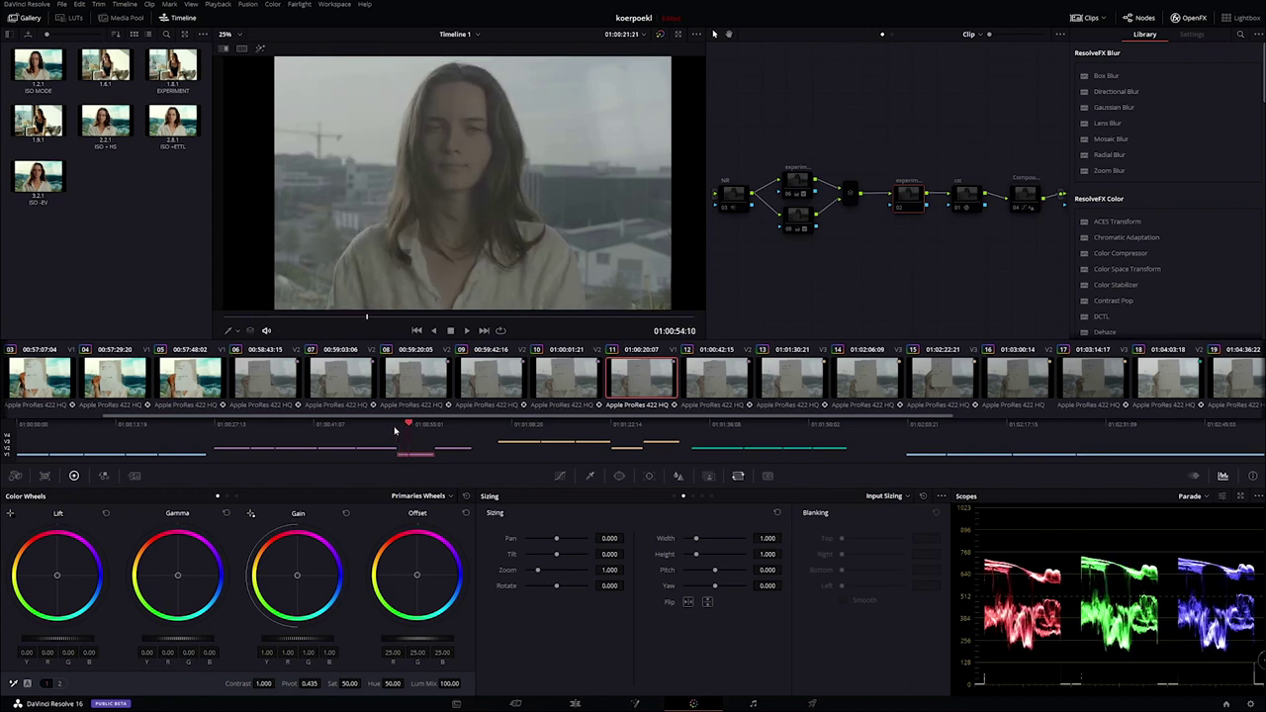
left_click(293, 427)
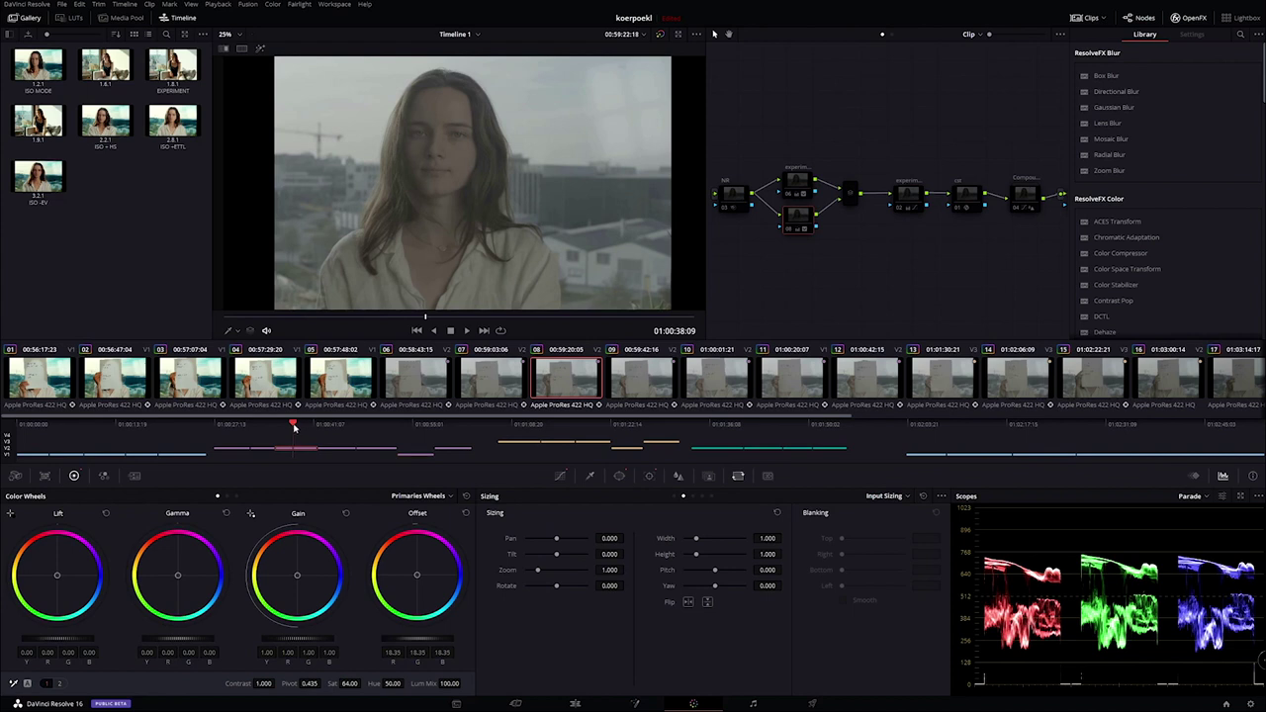
left_click(417, 426)
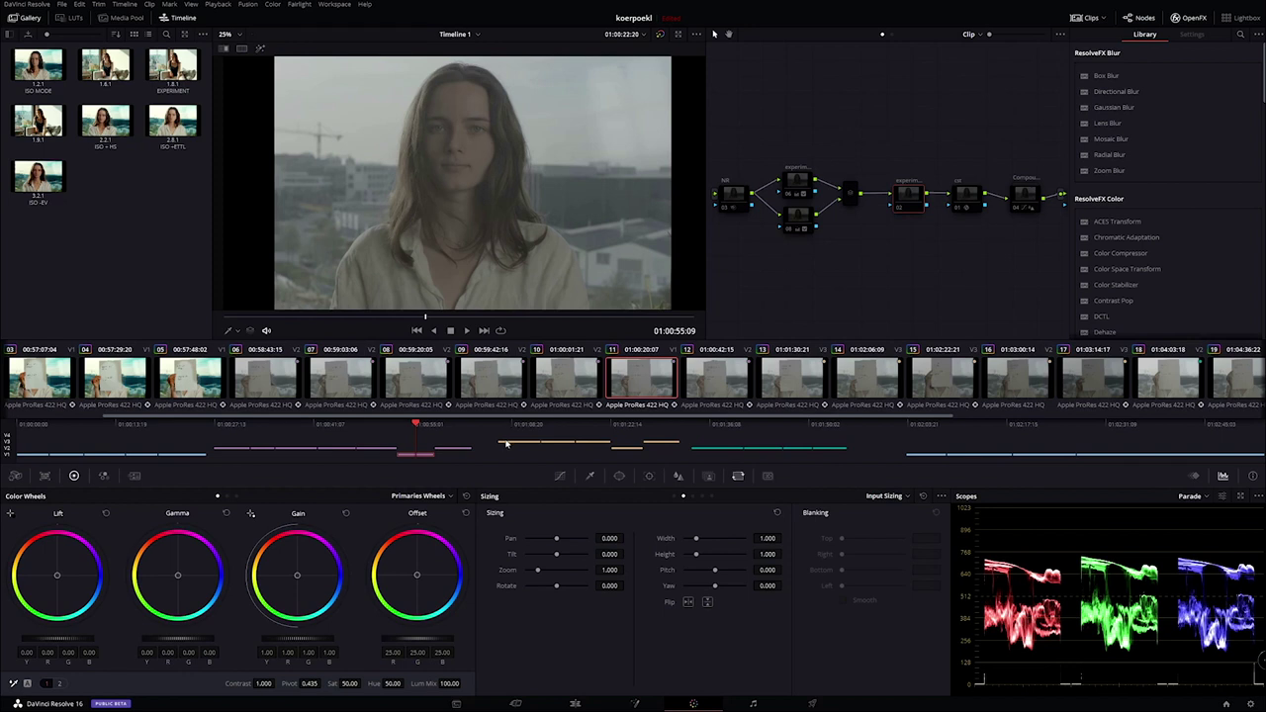
left_click(401, 425)
left_click_drag(402, 424, 399, 425)
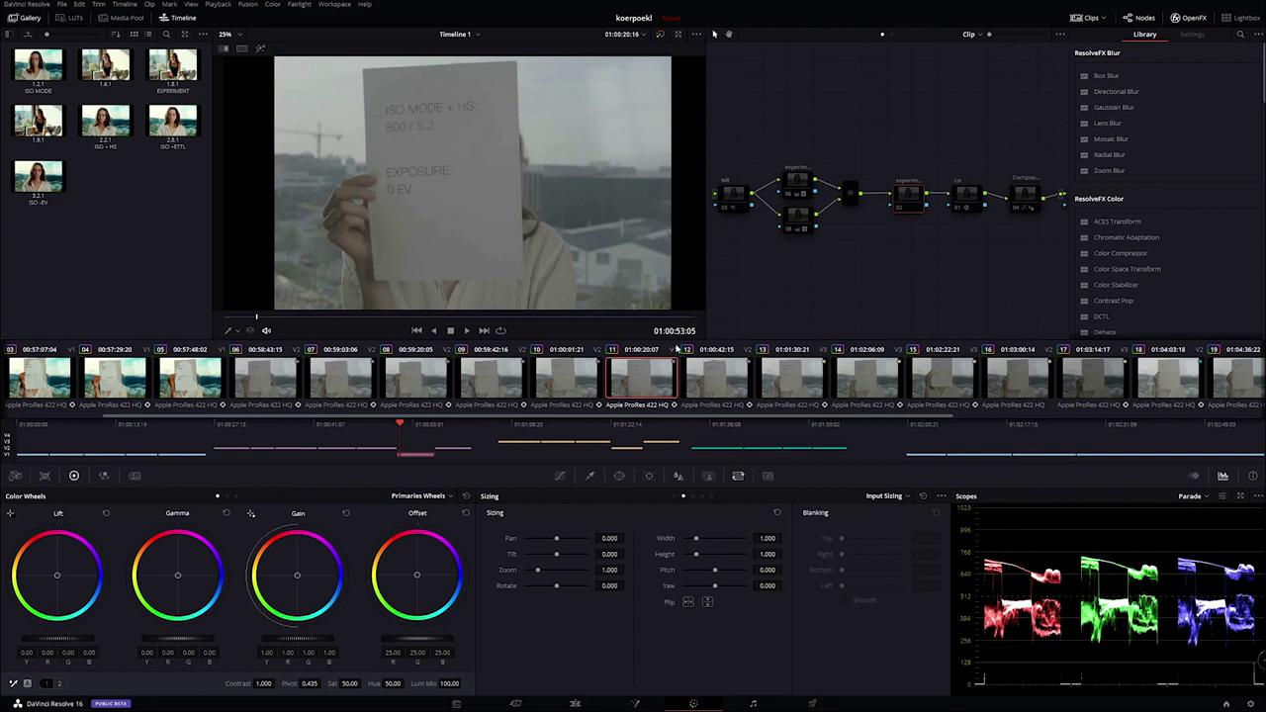
Step: Compare the 400 ISO, -1 EV clip with the ISO Mode + HS 800 / 5.3 clip in the viewer and parade
left_click(624, 427)
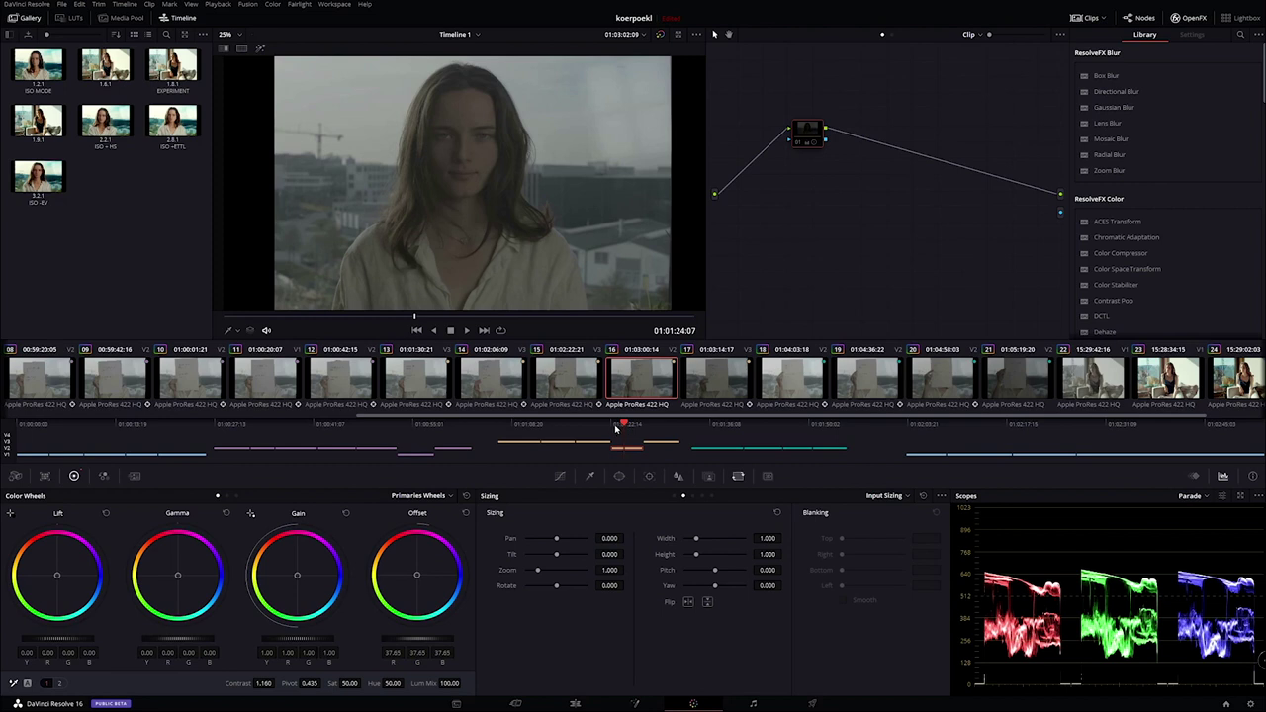
left_click_drag(623, 427, 612, 429)
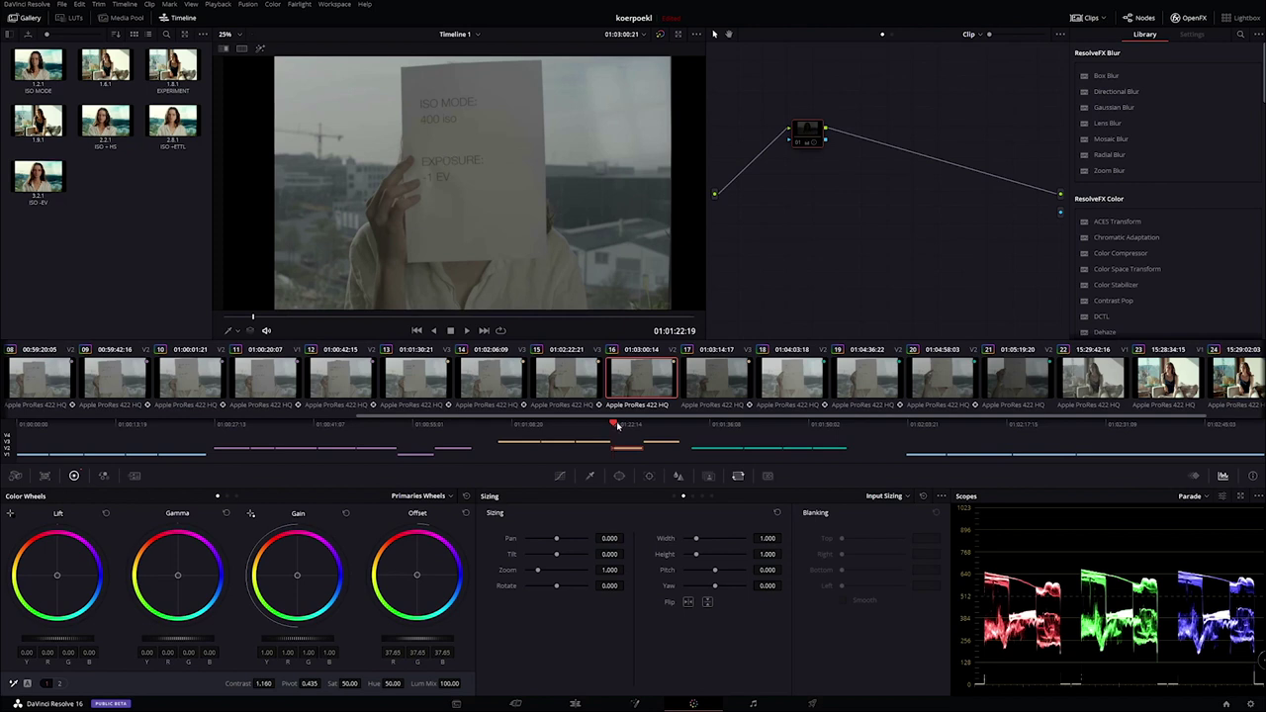
left_click_drag(617, 426, 622, 425)
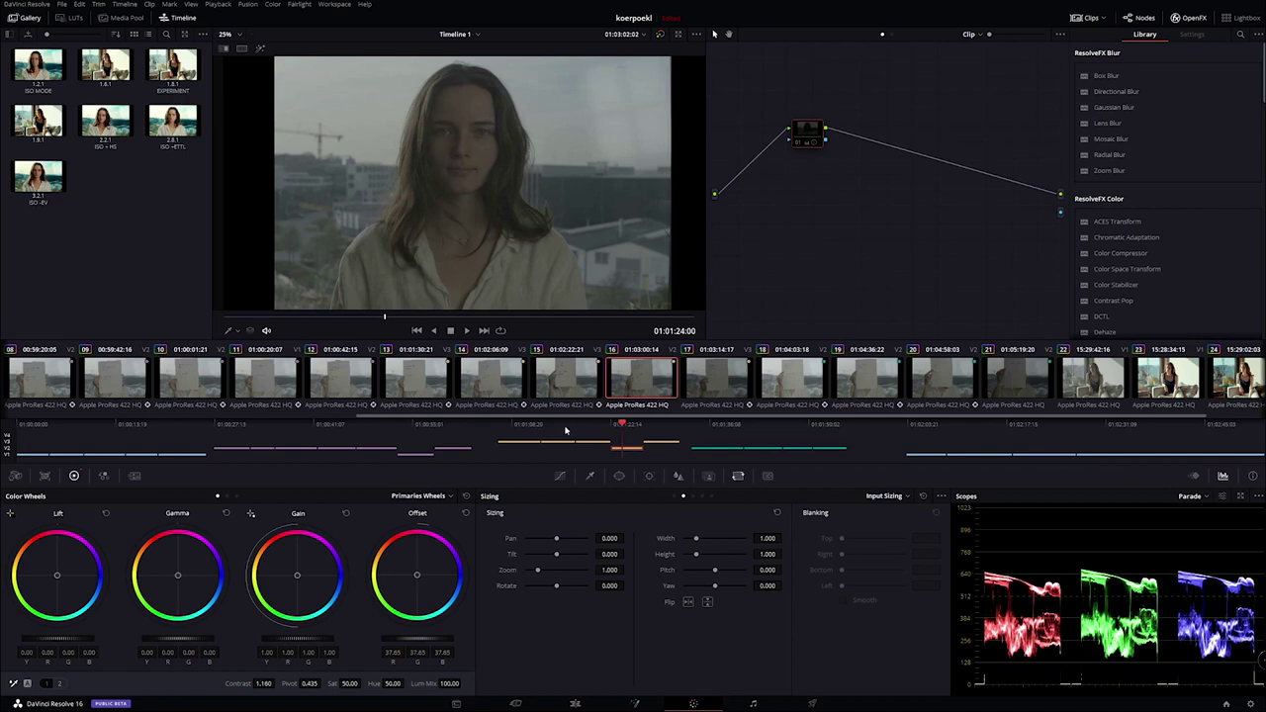
left_click(413, 427)
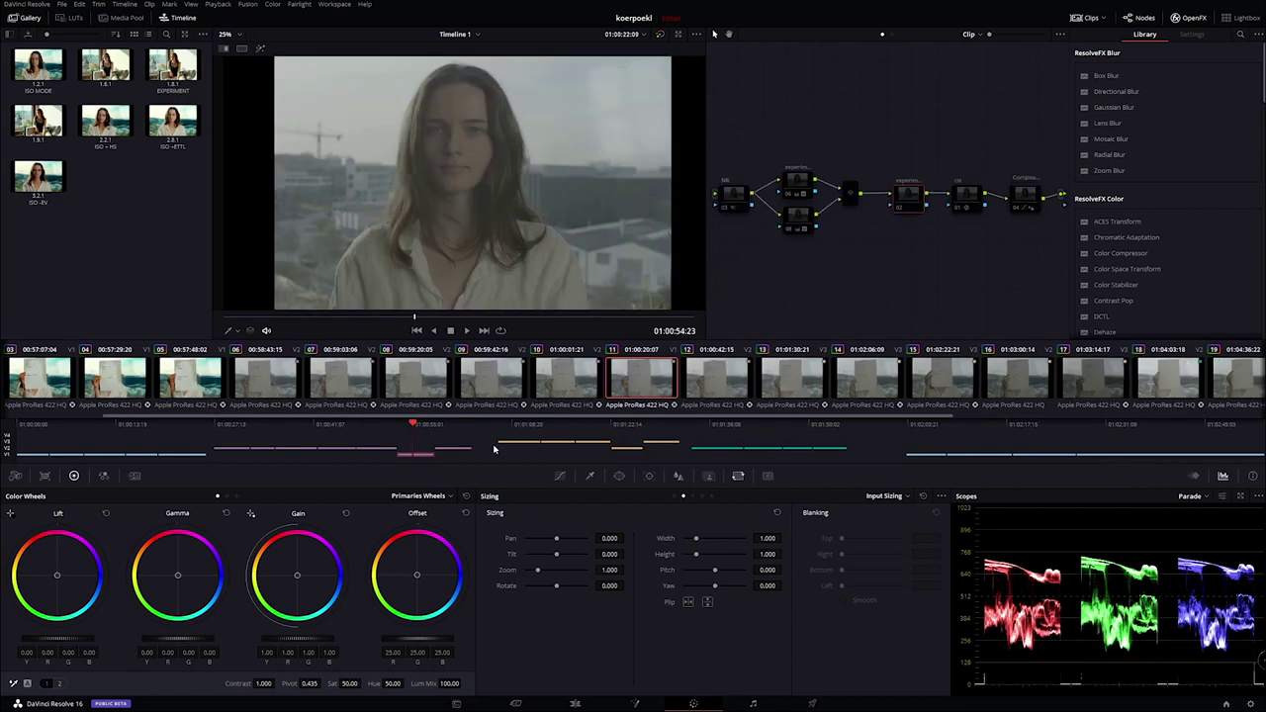
left_click(624, 427)
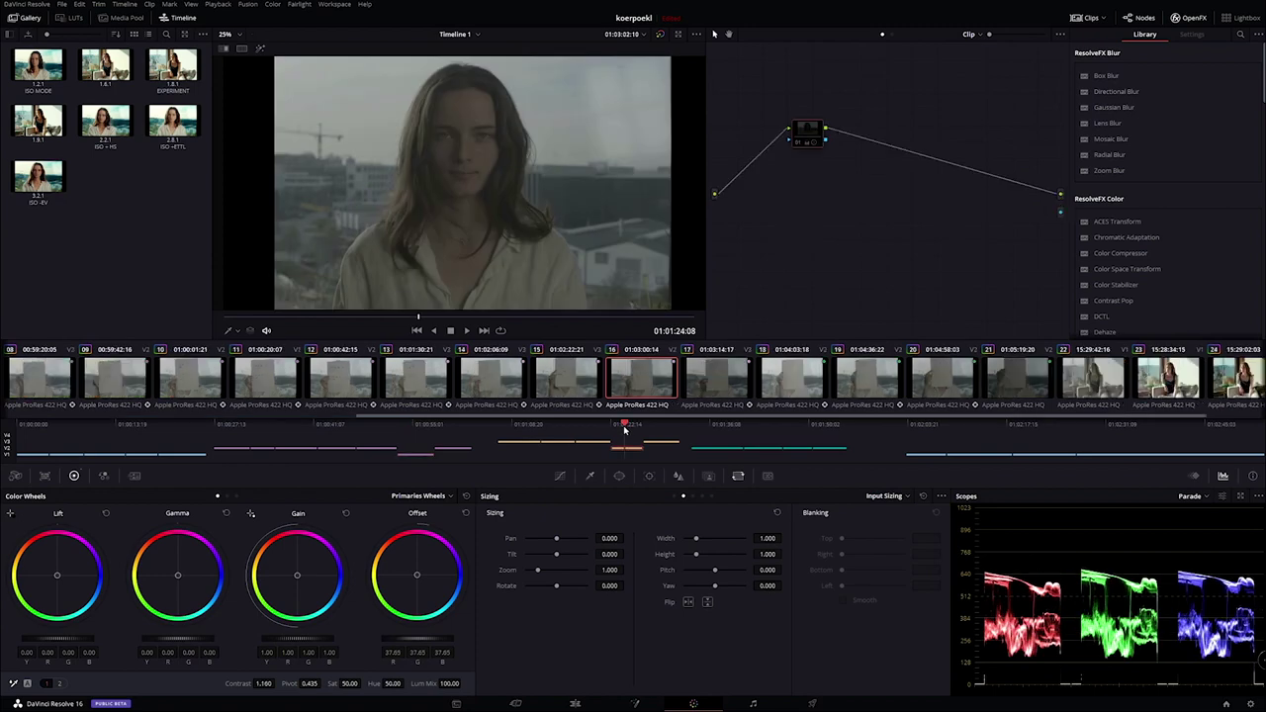
left_click(413, 434)
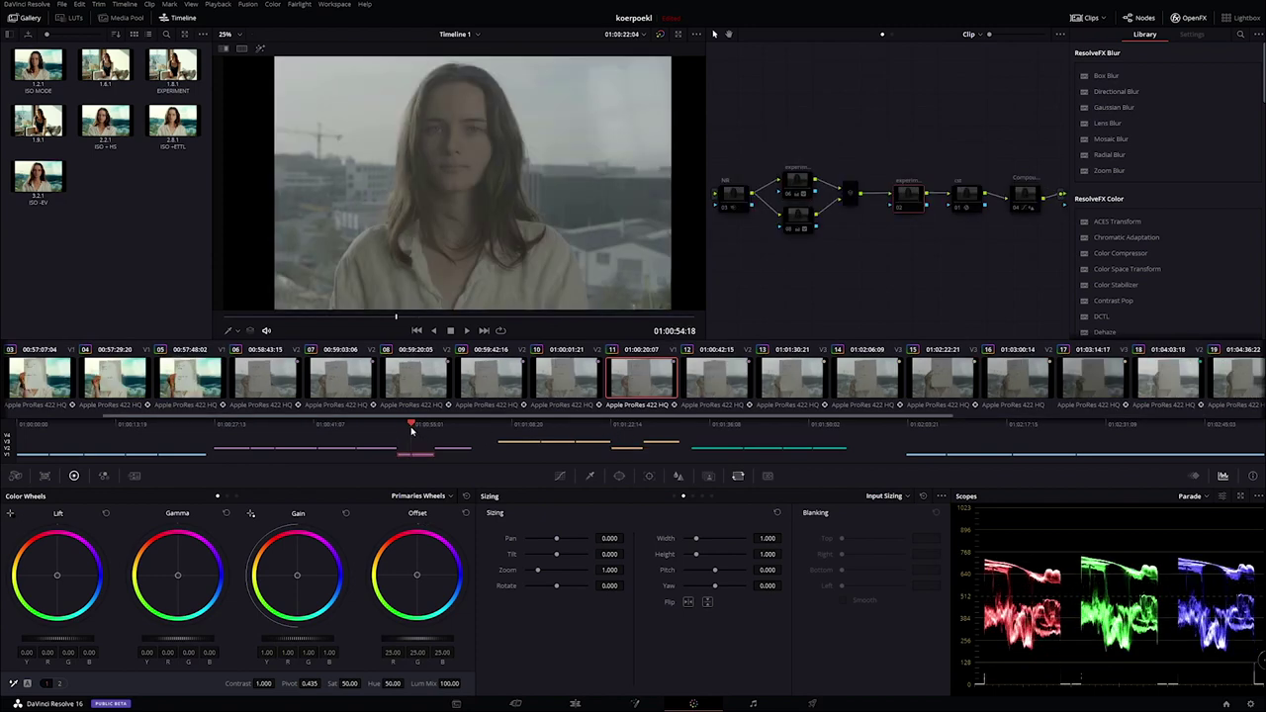
Step: Enable node 01 on the 400 ISO, -1 EV clip and compare its brightness with the 800 / 5.3 clip
left_click(626, 430)
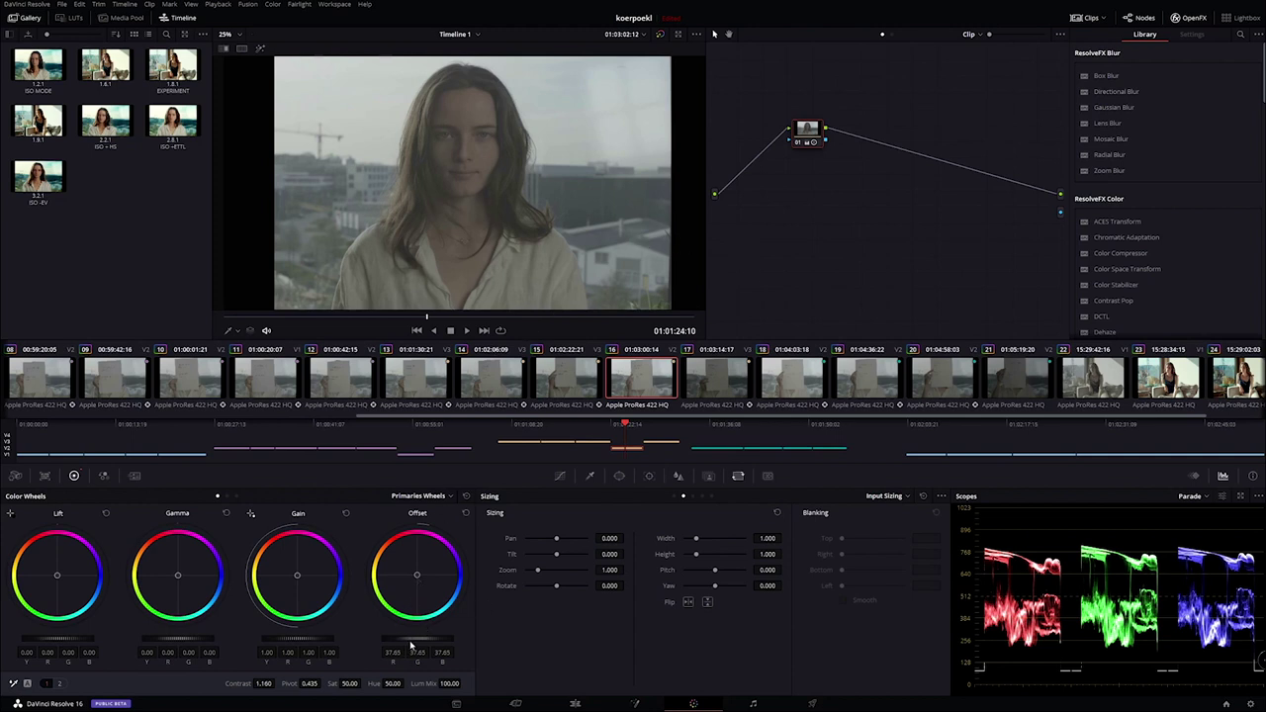
left_click(417, 427)
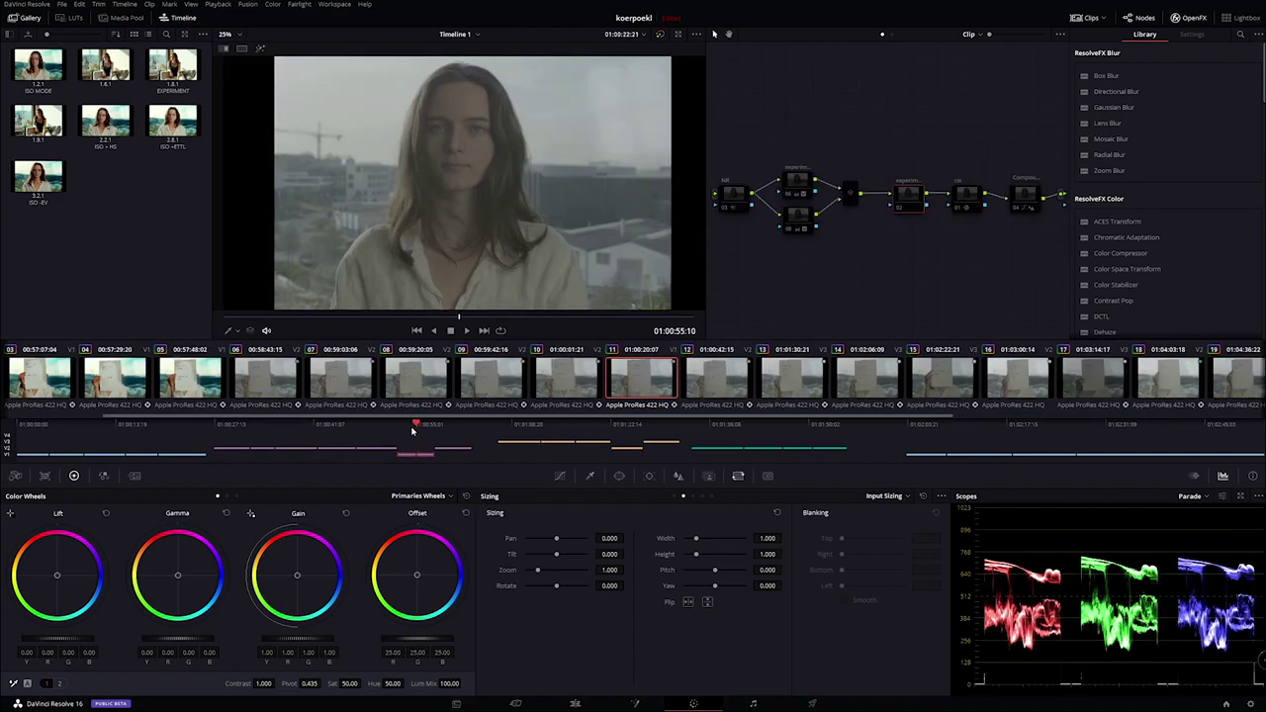
left_click(627, 428)
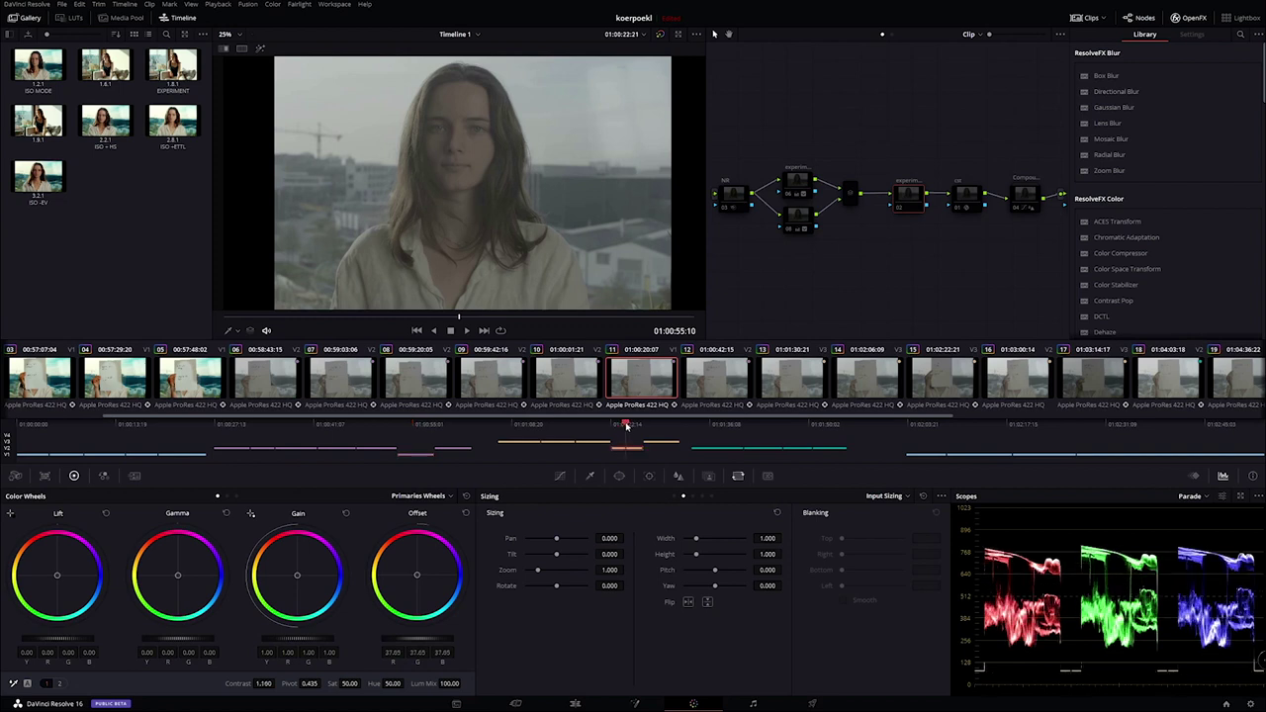
left_click(420, 427)
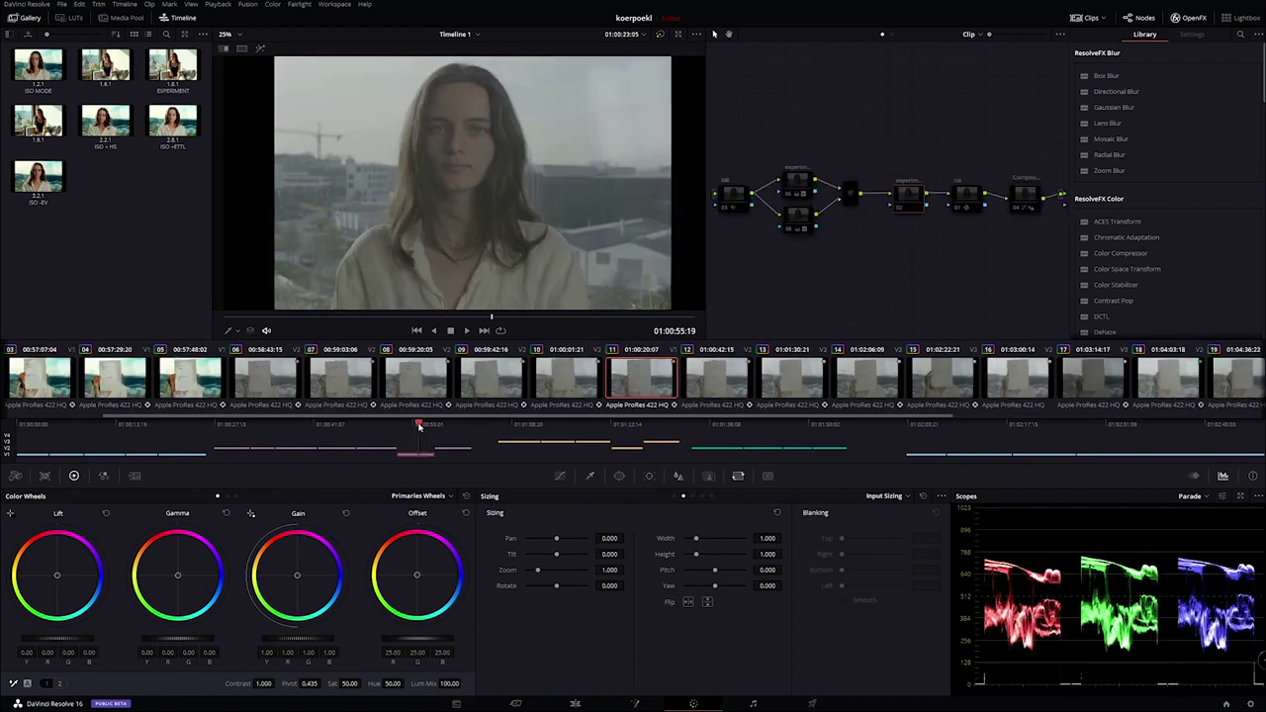
left_click_drag(420, 427, 400, 427)
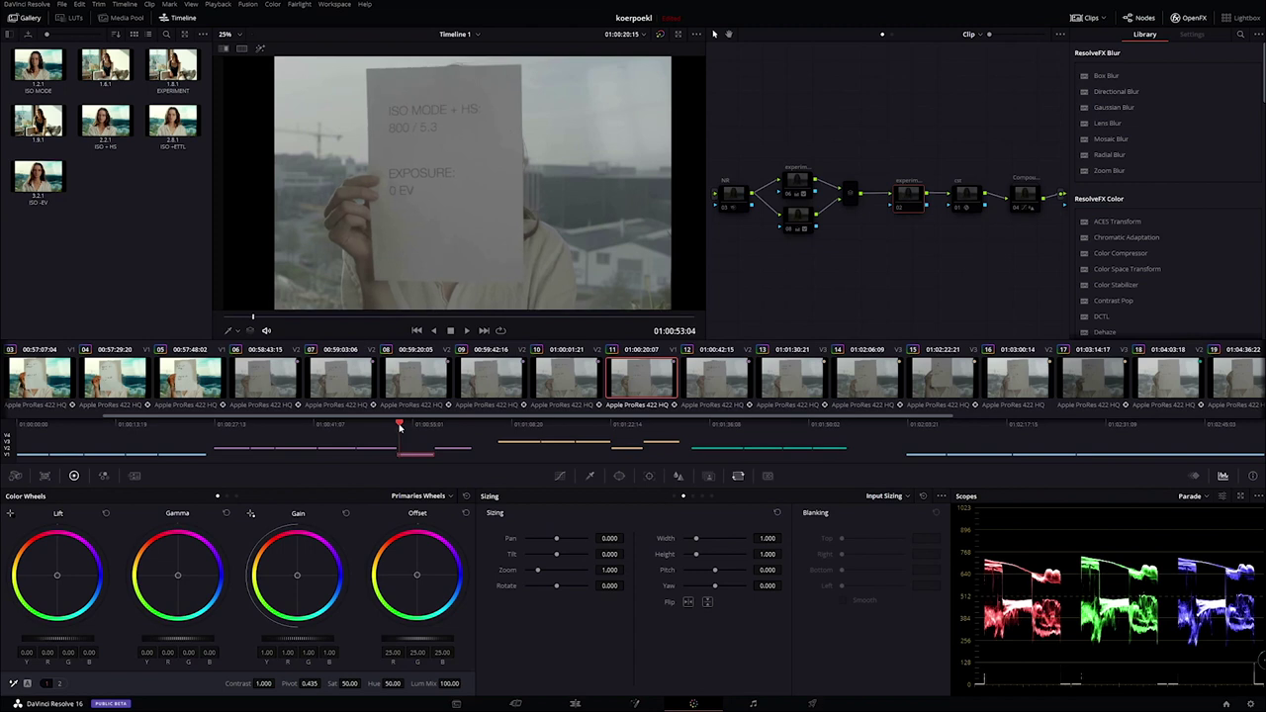
left_click_drag(400, 427, 399, 427)
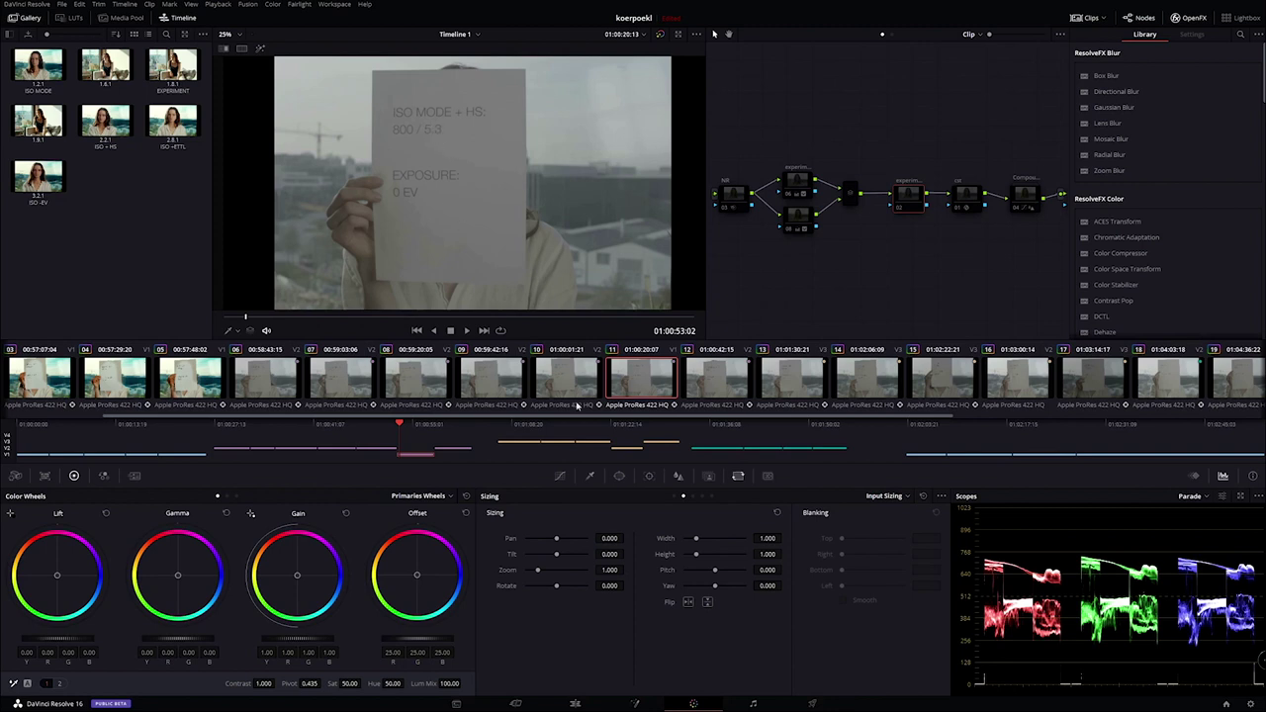
left_click(623, 426)
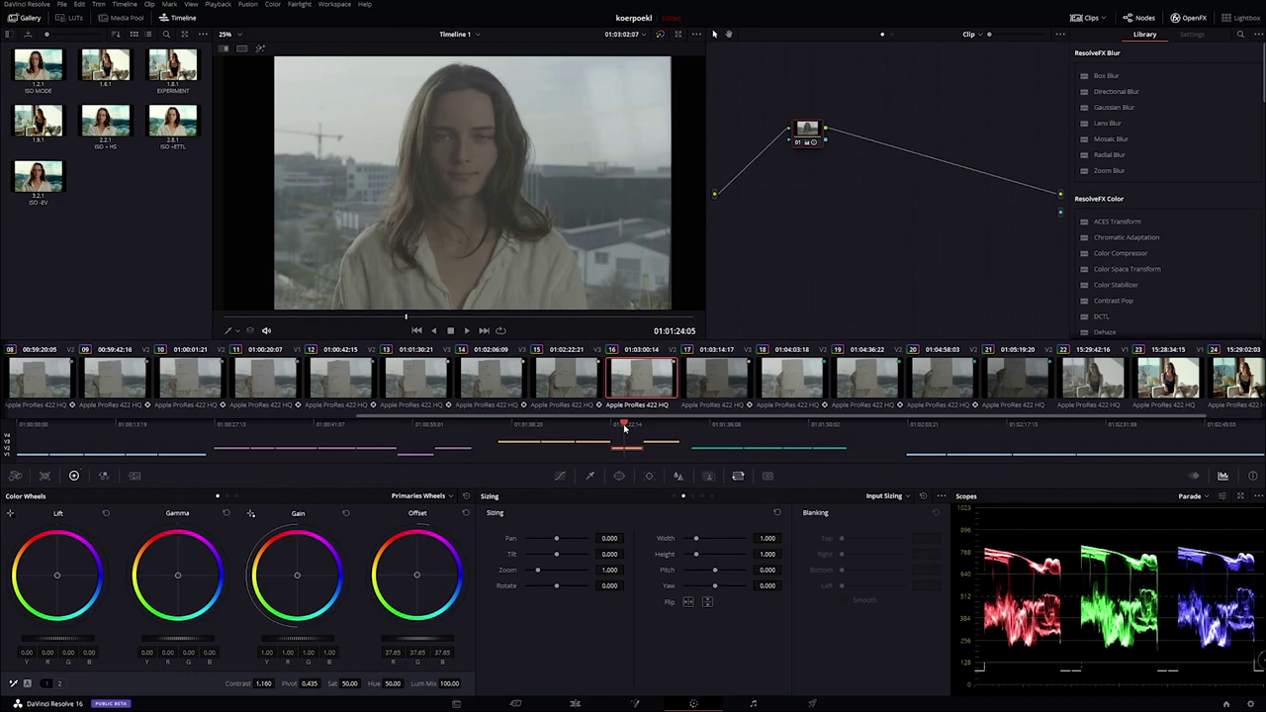
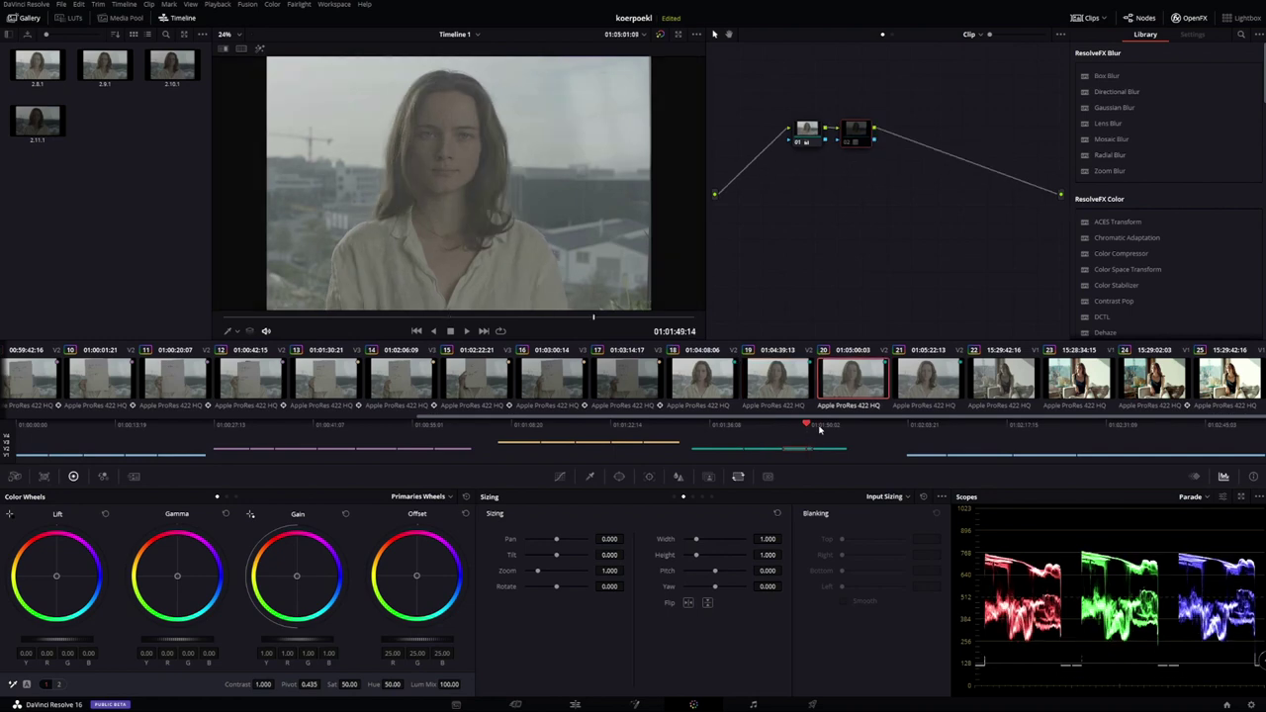
Step: Compare clips 18 and 19, and disable node 01 on clip 19
left_click_drag(774, 430, 724, 427)
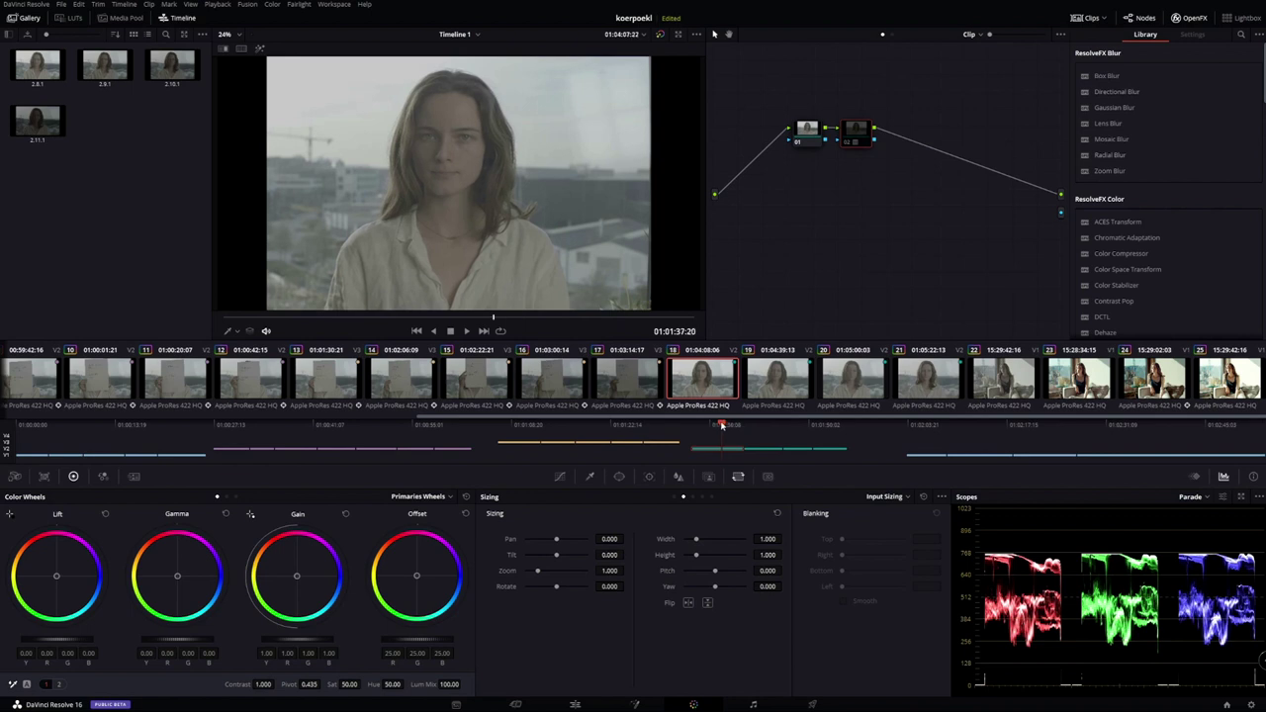
left_click(725, 426)
left_click(765, 426)
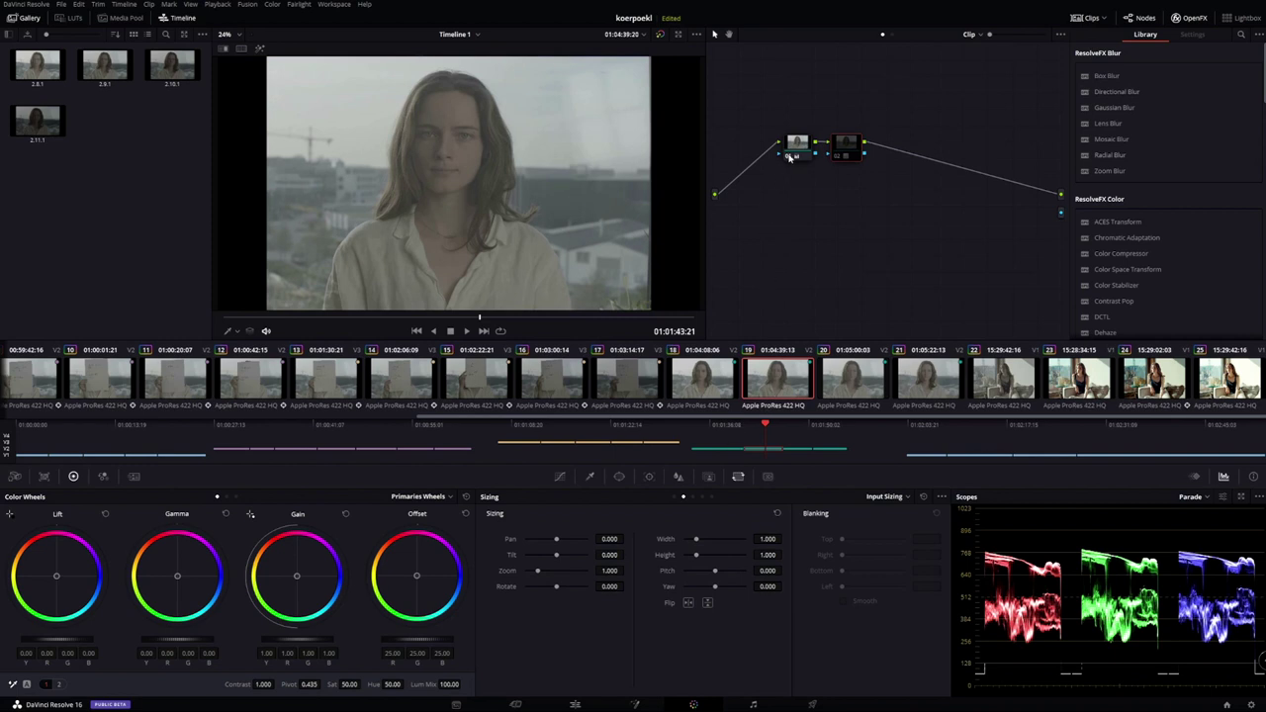
key("ctrl+d")
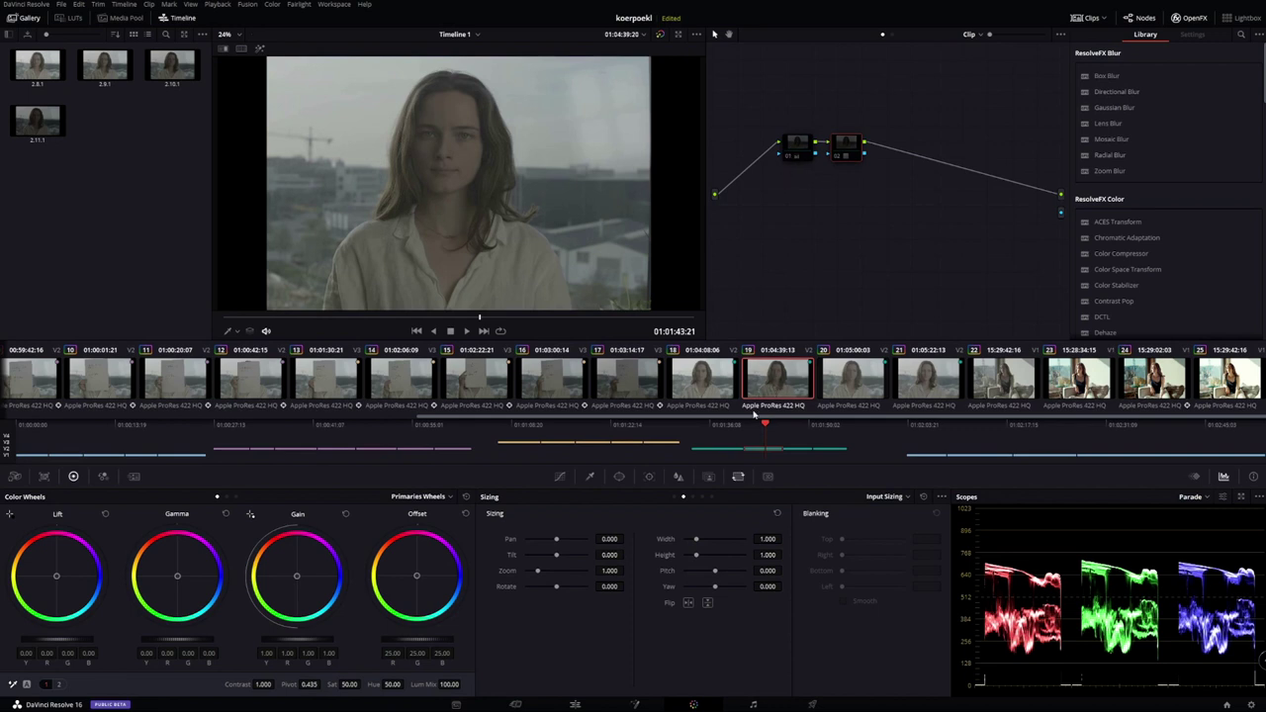
Step: Enable node 02 on clip 18 and both nodes 01 and 02 on clip 19
left_click(724, 425)
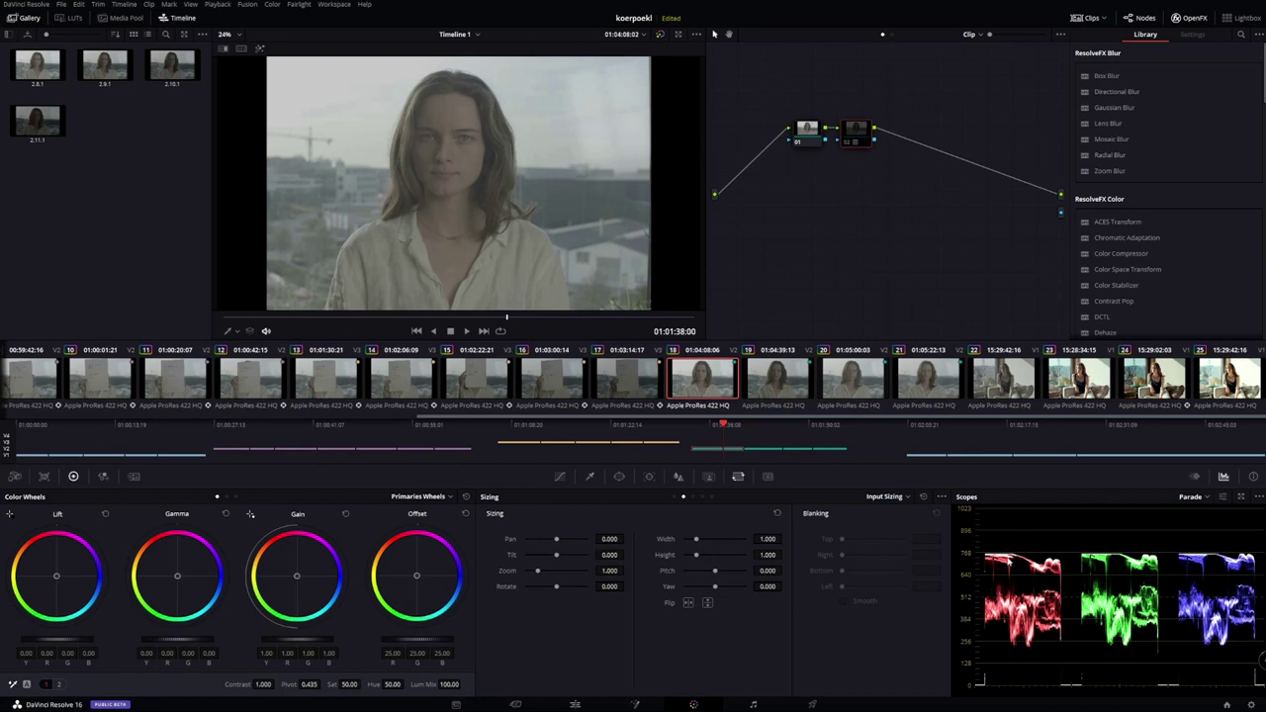
left_click(849, 144)
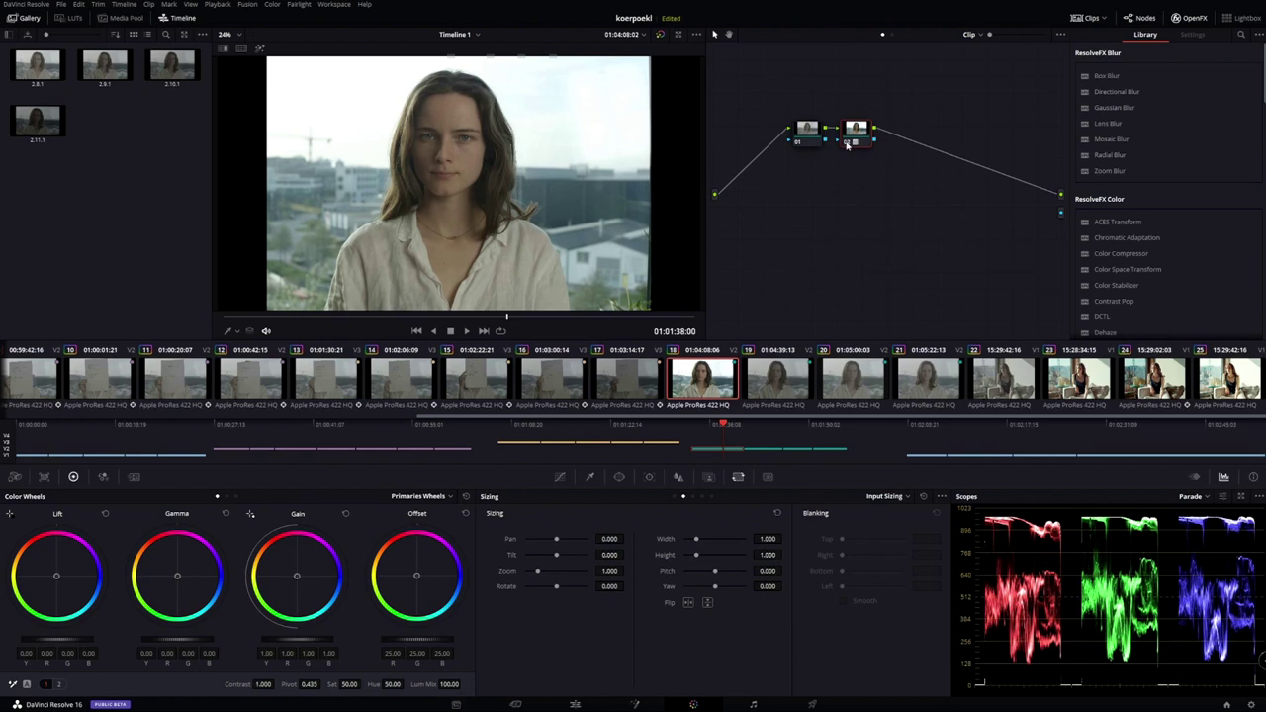
left_click(759, 427)
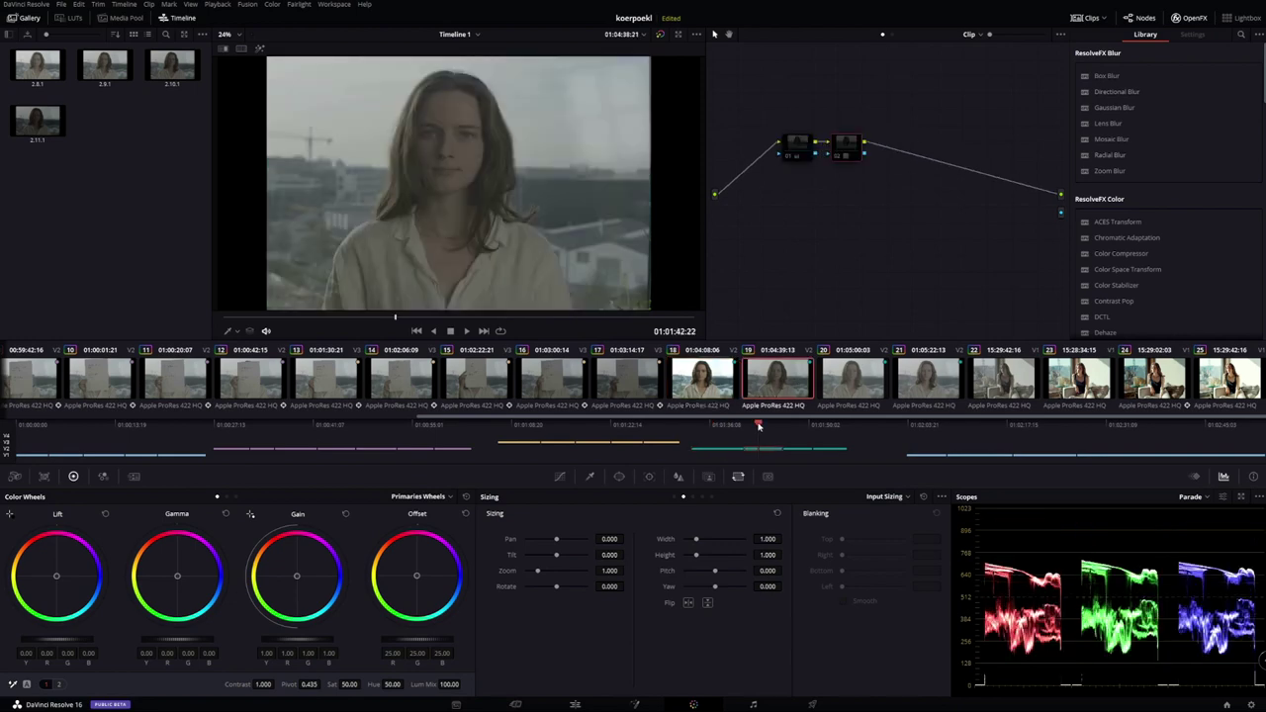
key("ctrl+d")
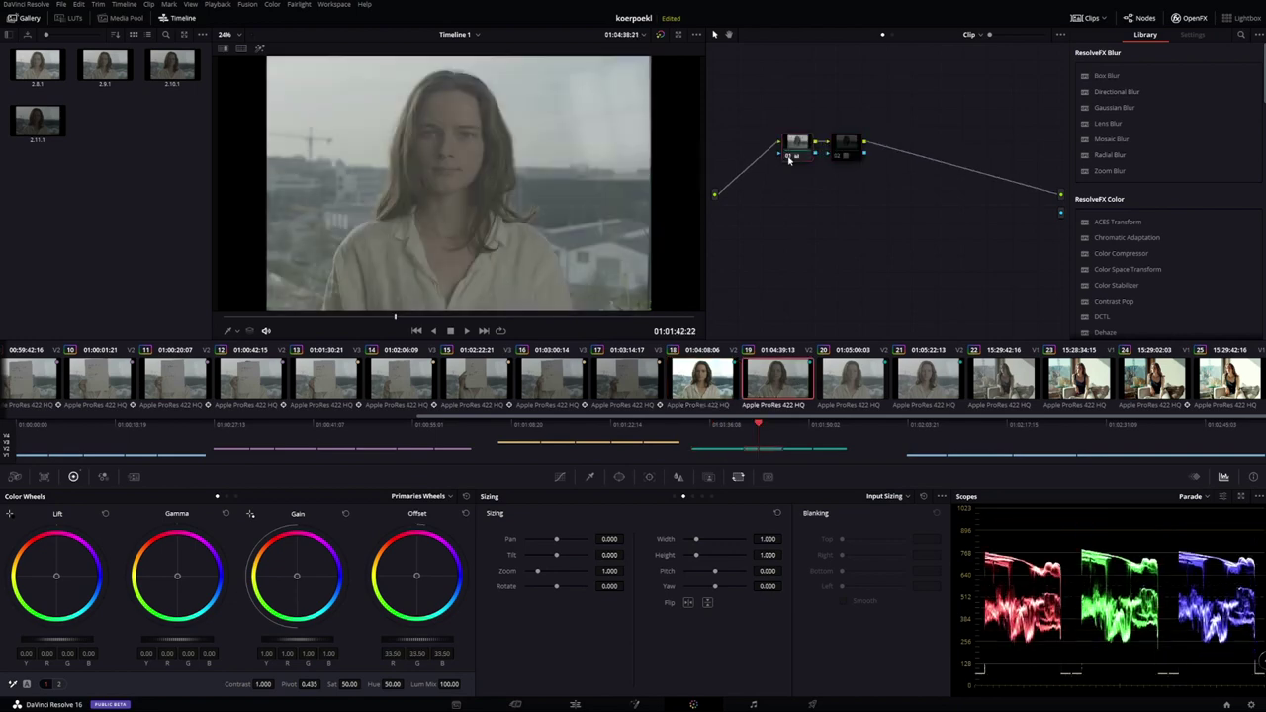
left_click(838, 156)
key("ctrl+d")
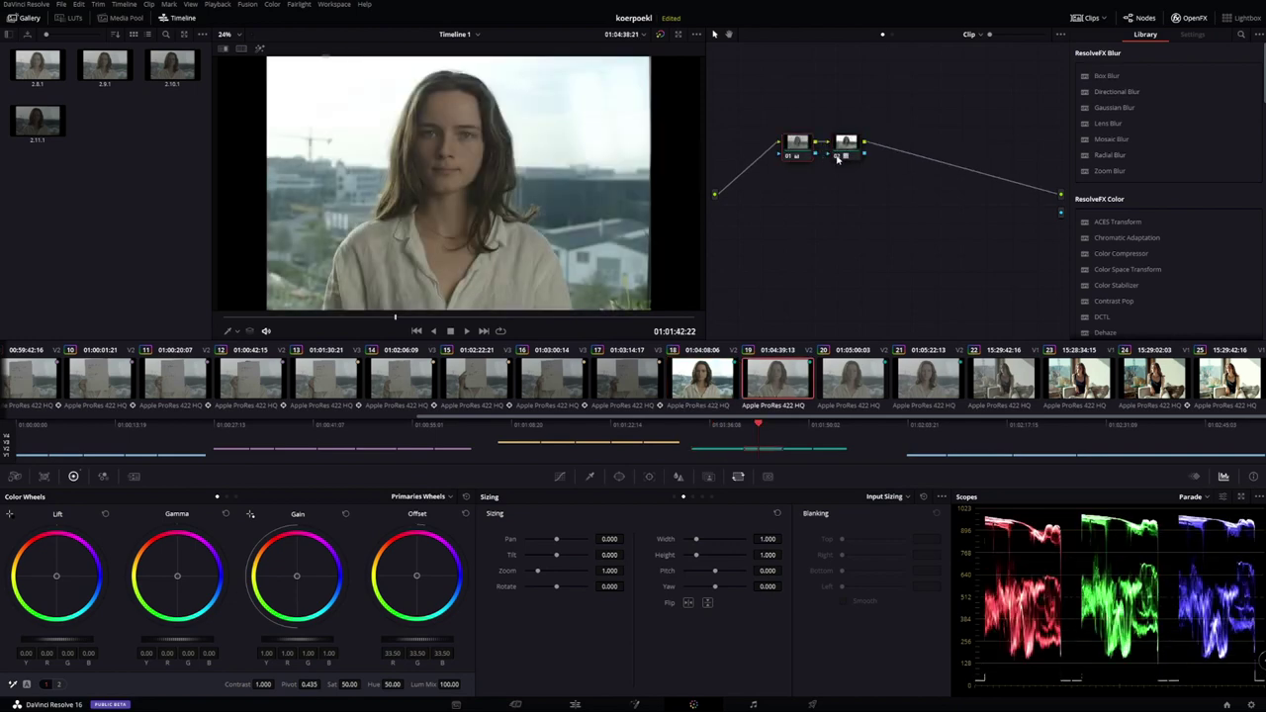
Step: Play clip 19 and inspect the face and dark hair areas up close
left_click(757, 426)
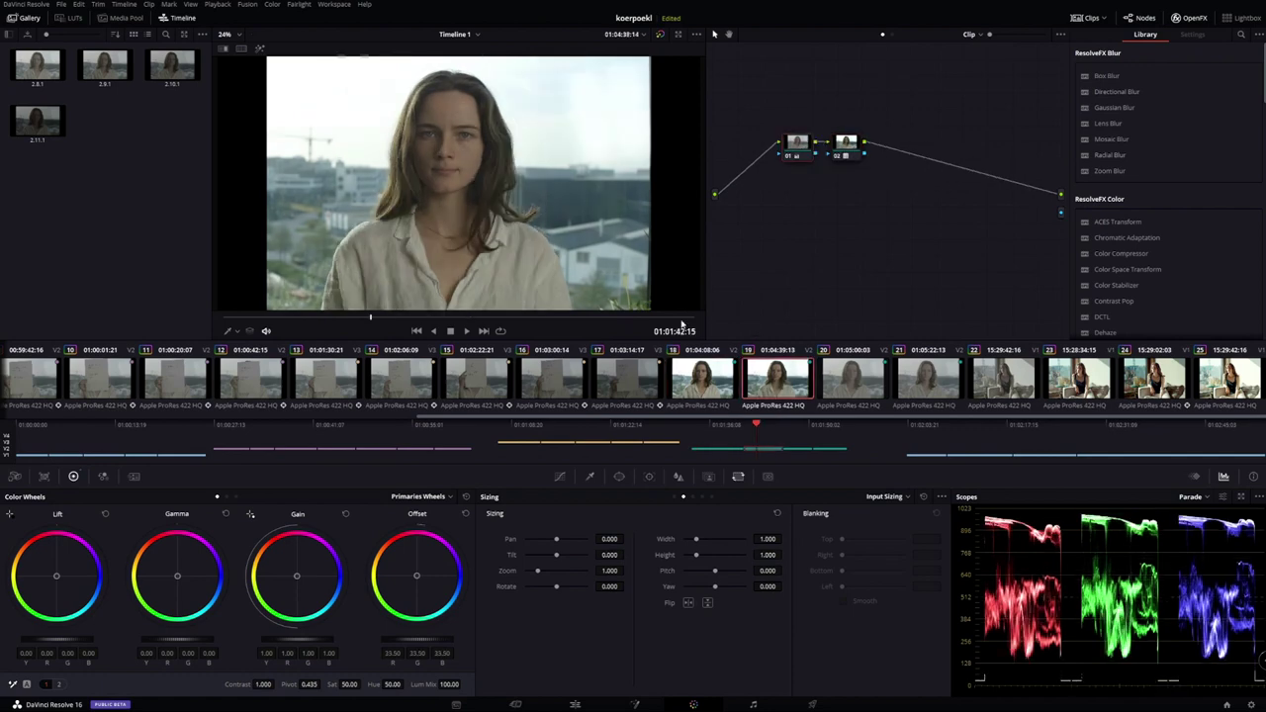
scroll(532, 208, "up", 6)
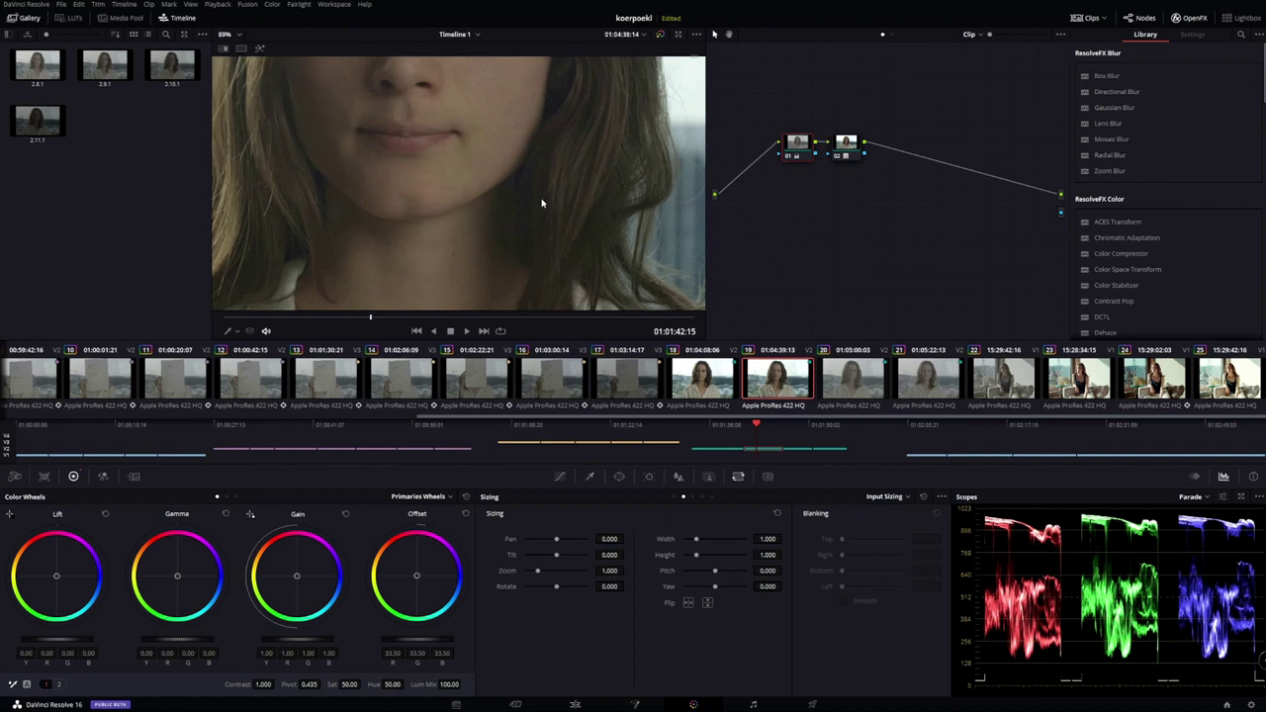
scroll(554, 210, "up", 1)
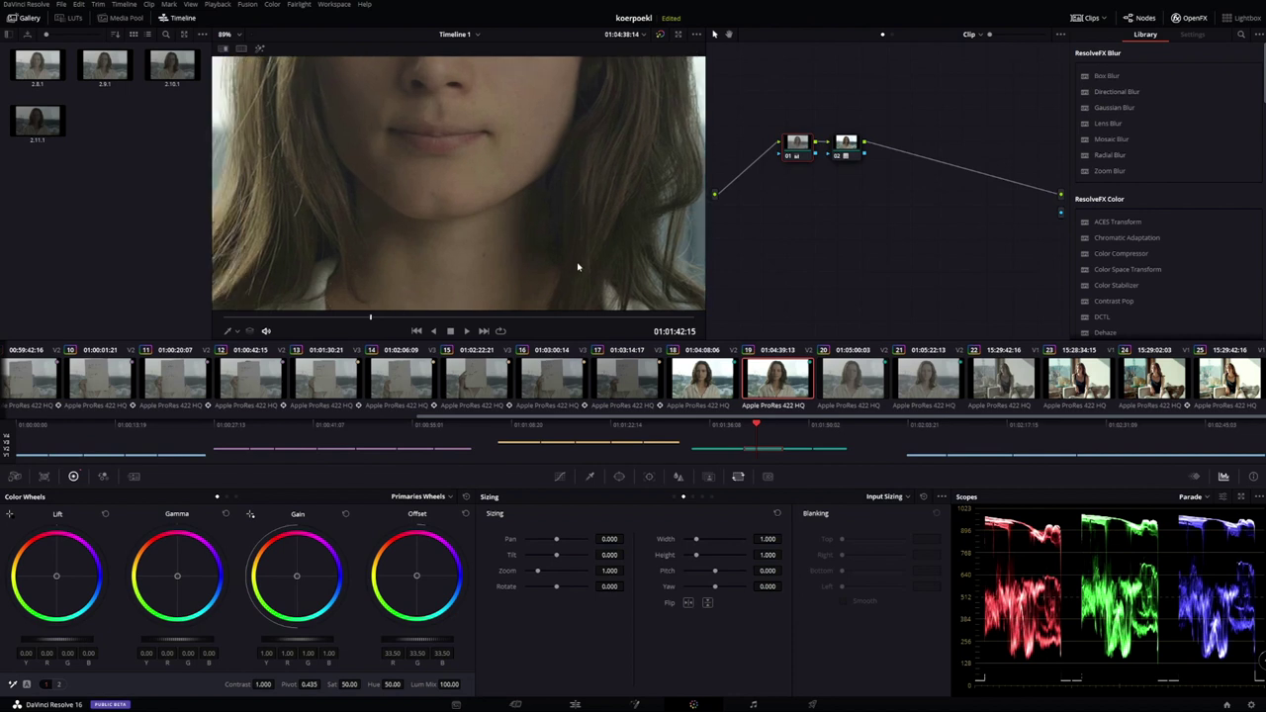
key("space")
scroll(582, 239, "down", 1)
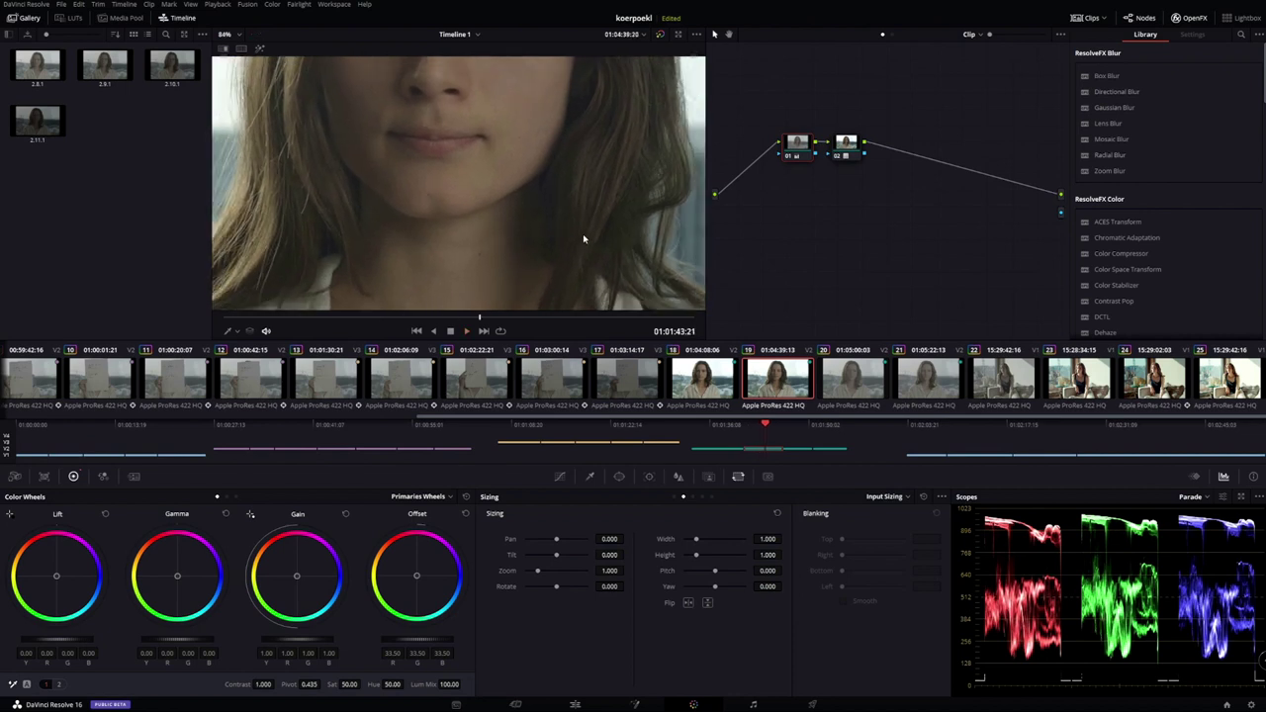
scroll(583, 236, "up", 2)
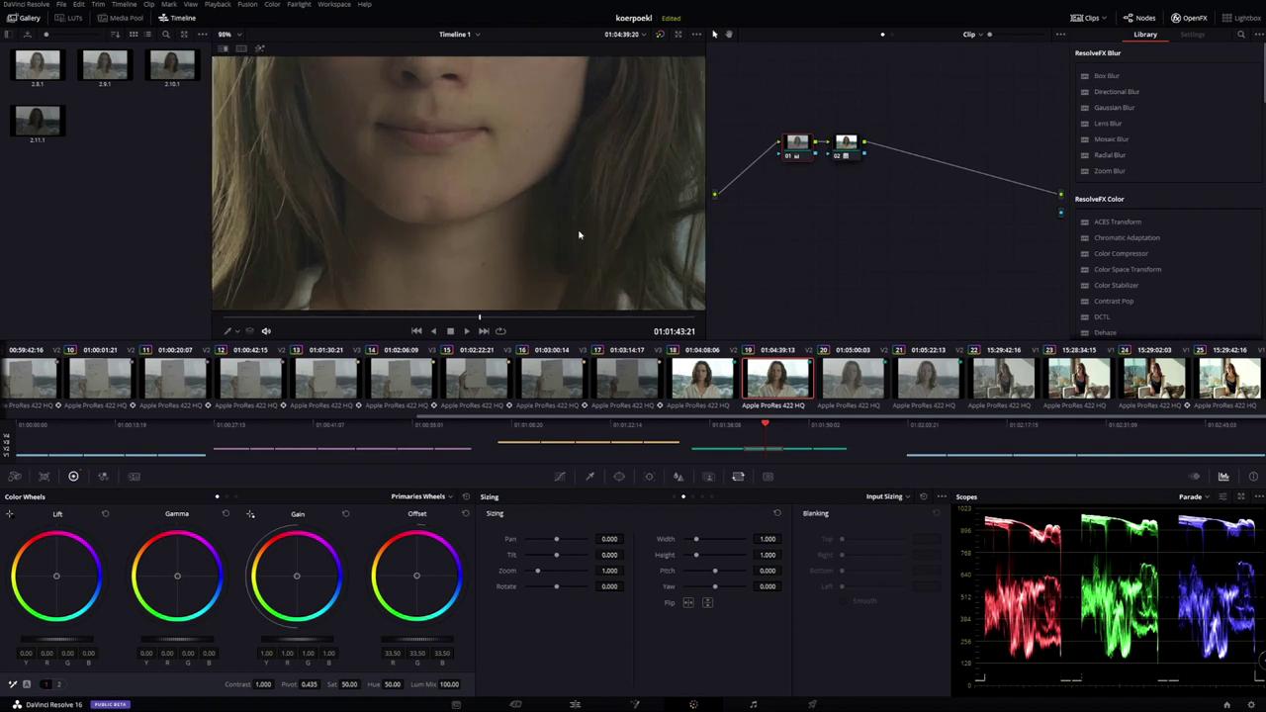
scroll(580, 236, "down", 5)
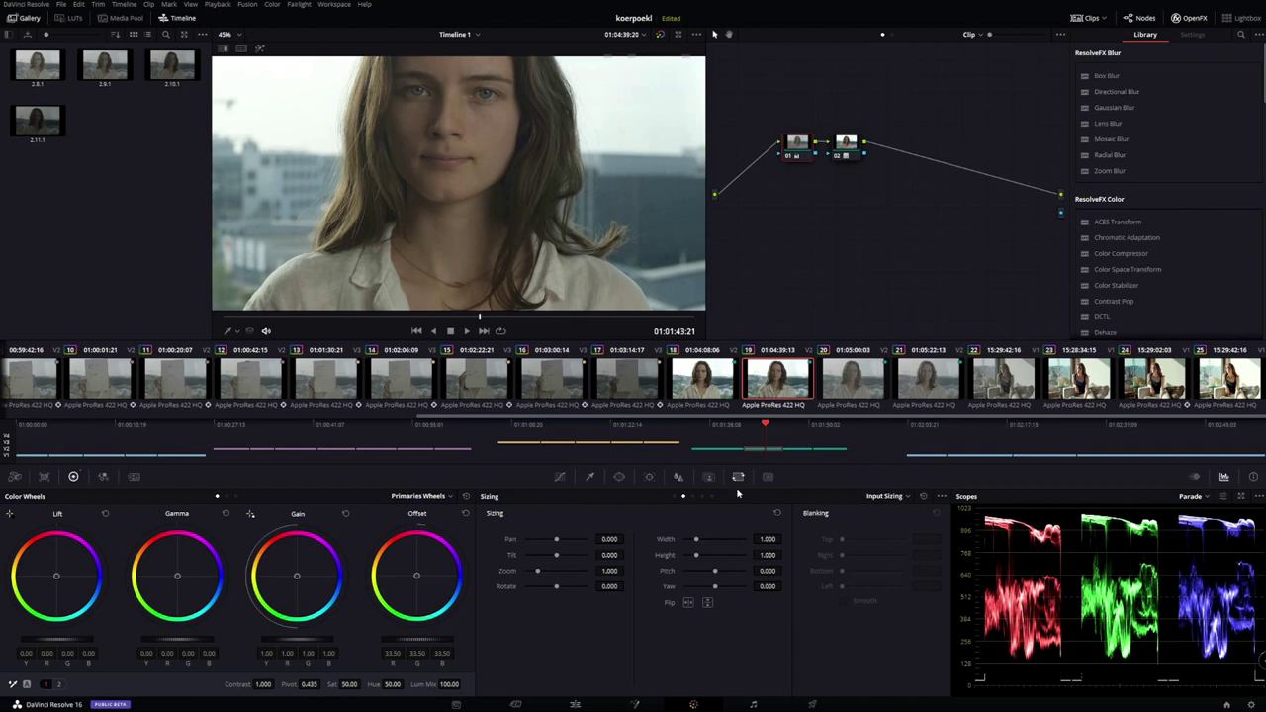
Step: Compare clips 18 and 19 up close and in full frame, and play clip 19 briefly
left_click(721, 425)
left_click_drag(721, 425, 766, 426)
left_click(718, 424)
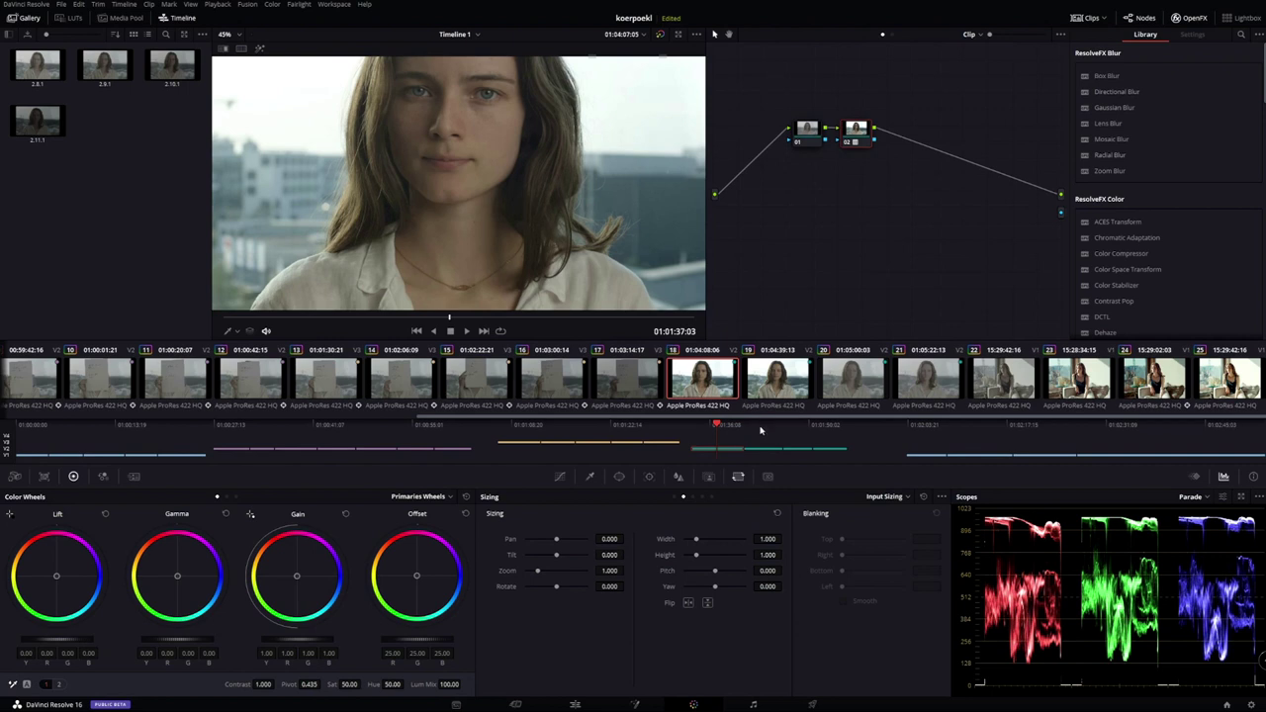
left_click(760, 425)
scroll(547, 213, "down", 5)
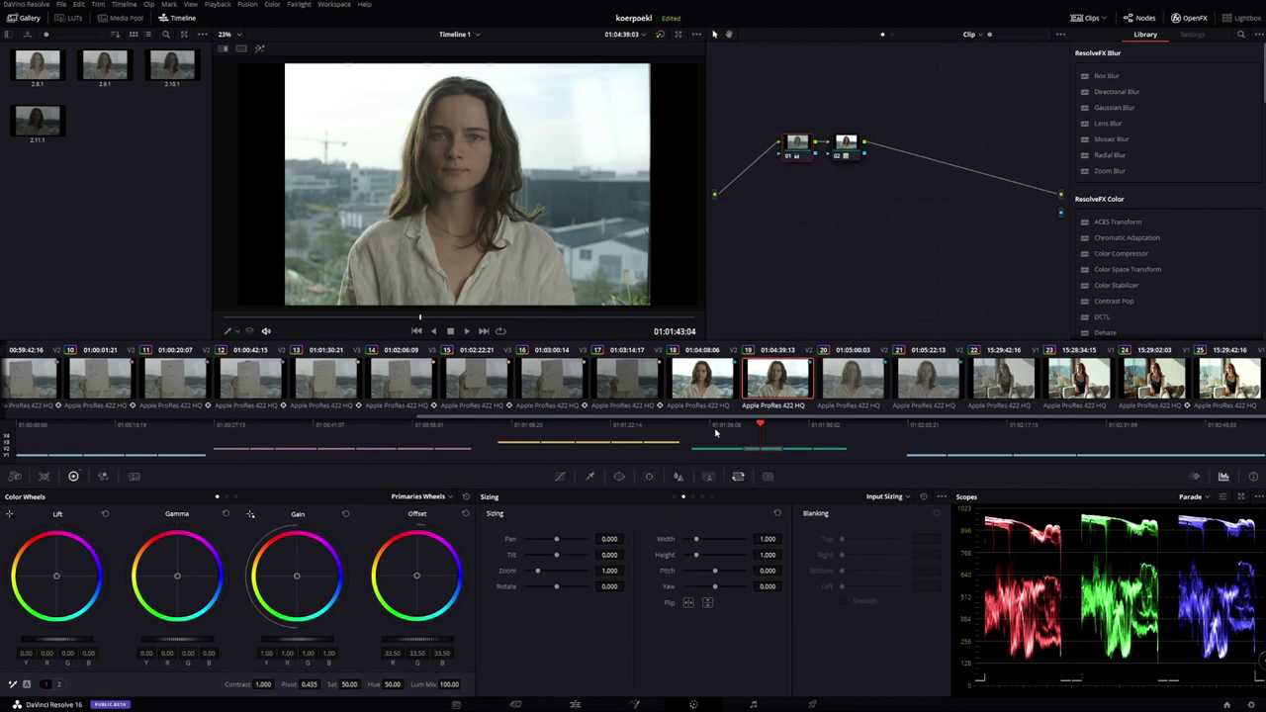
key("space")
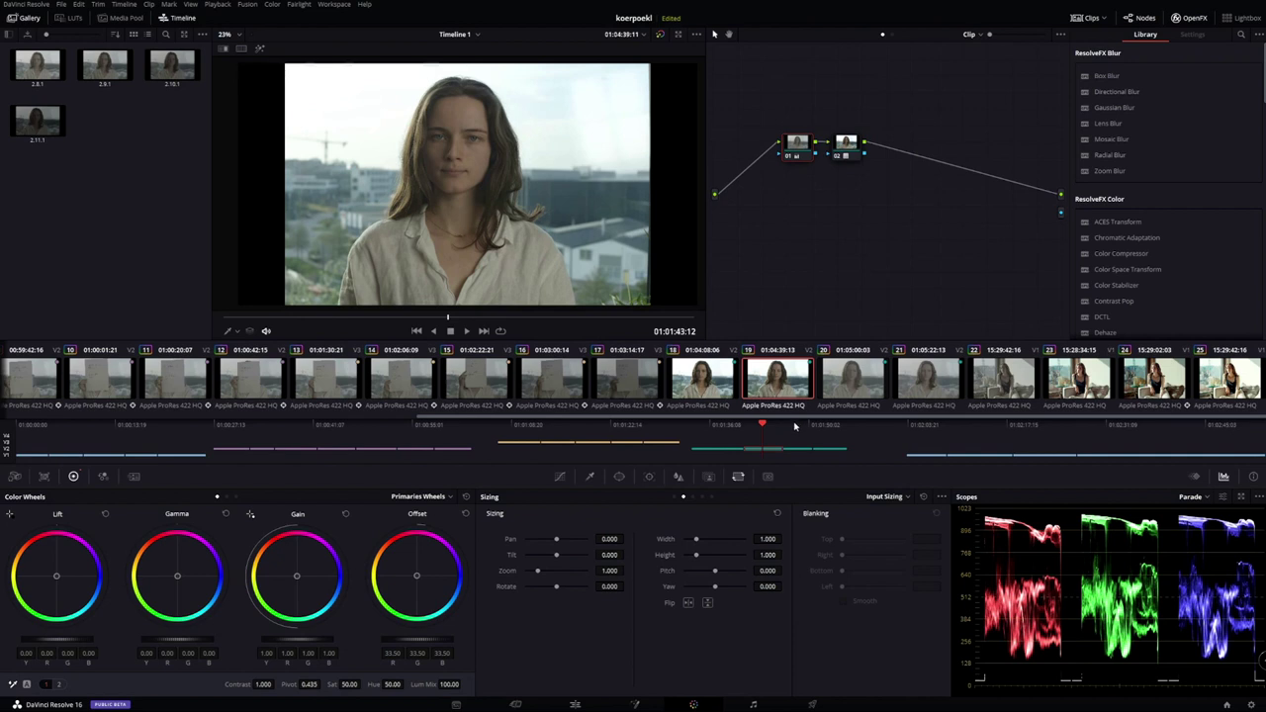
Step: On clip 20, disable node 01 and enable node 02
left_click(796, 426)
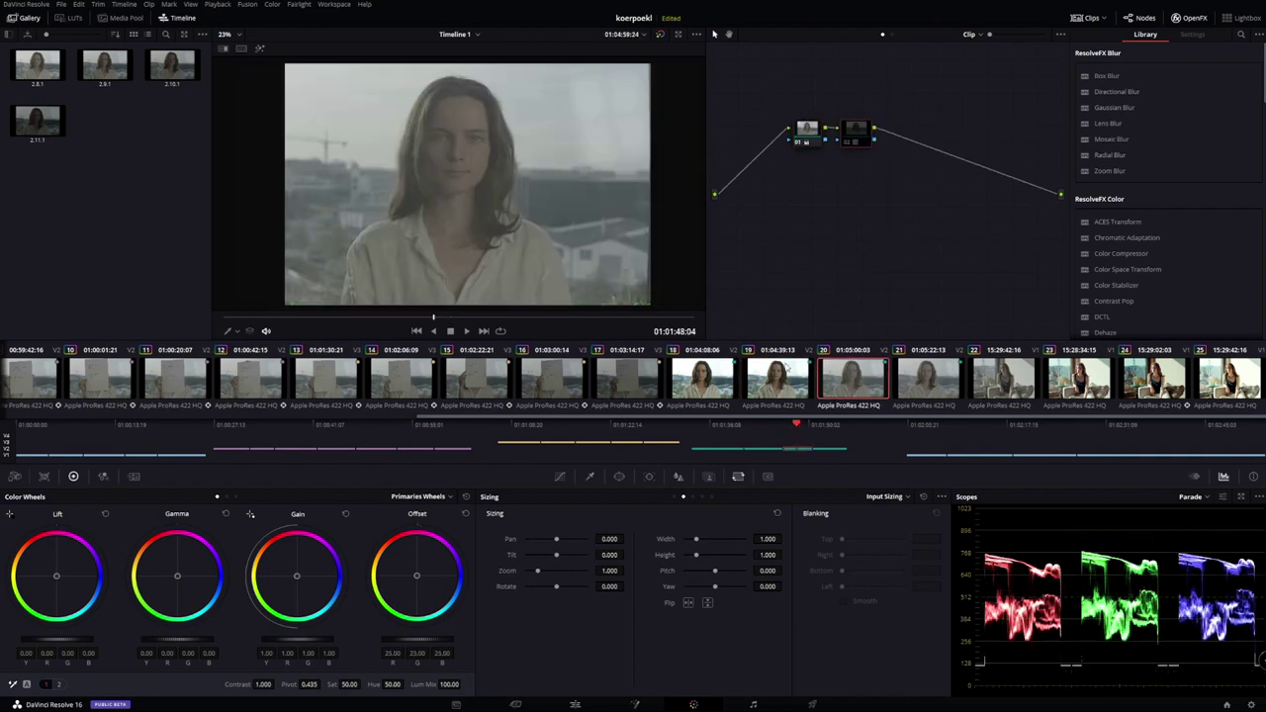
left_click(800, 144)
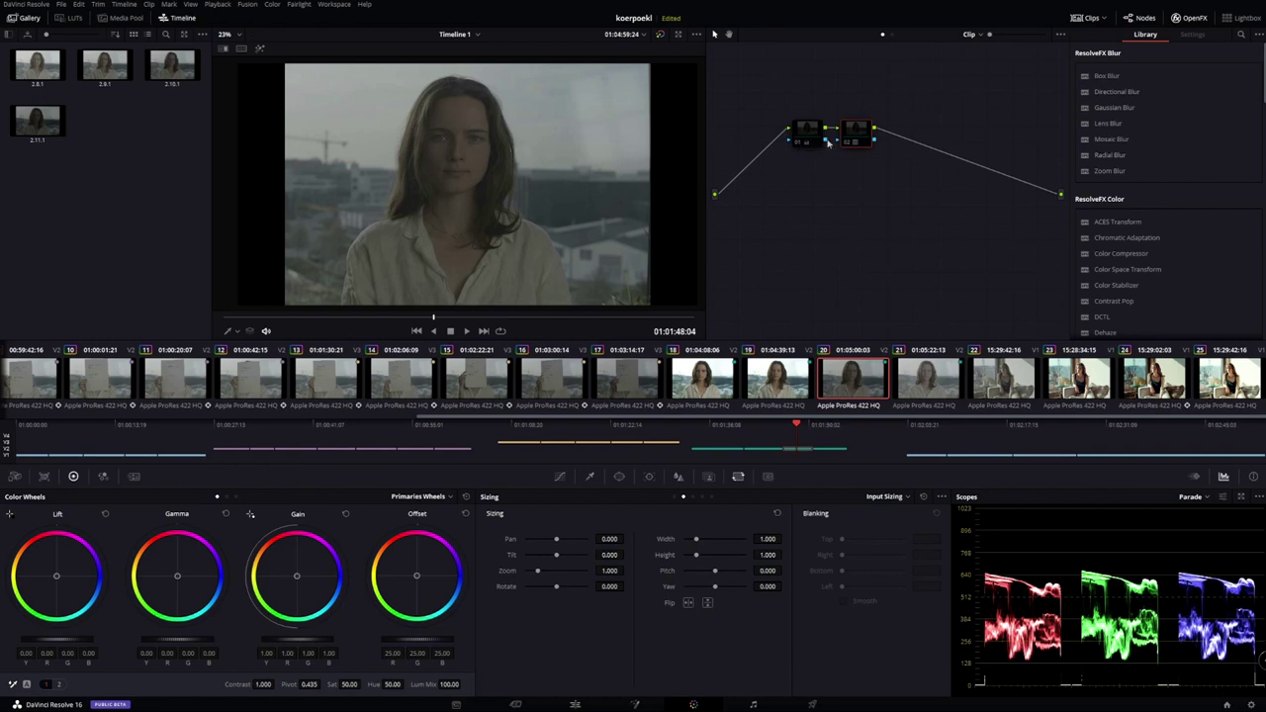
key("ctrl+d")
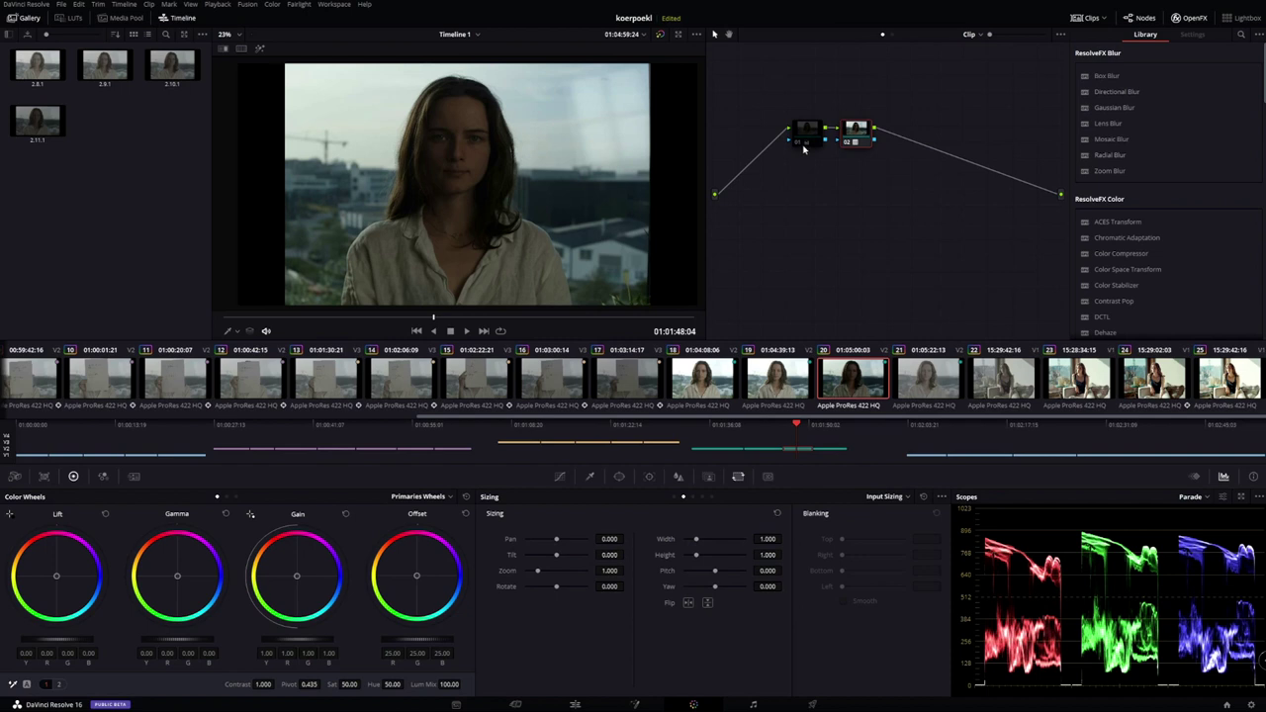
Step: Compare clip 20 with clip 19, and re-enable node 01 on clip 20
left_click(767, 374)
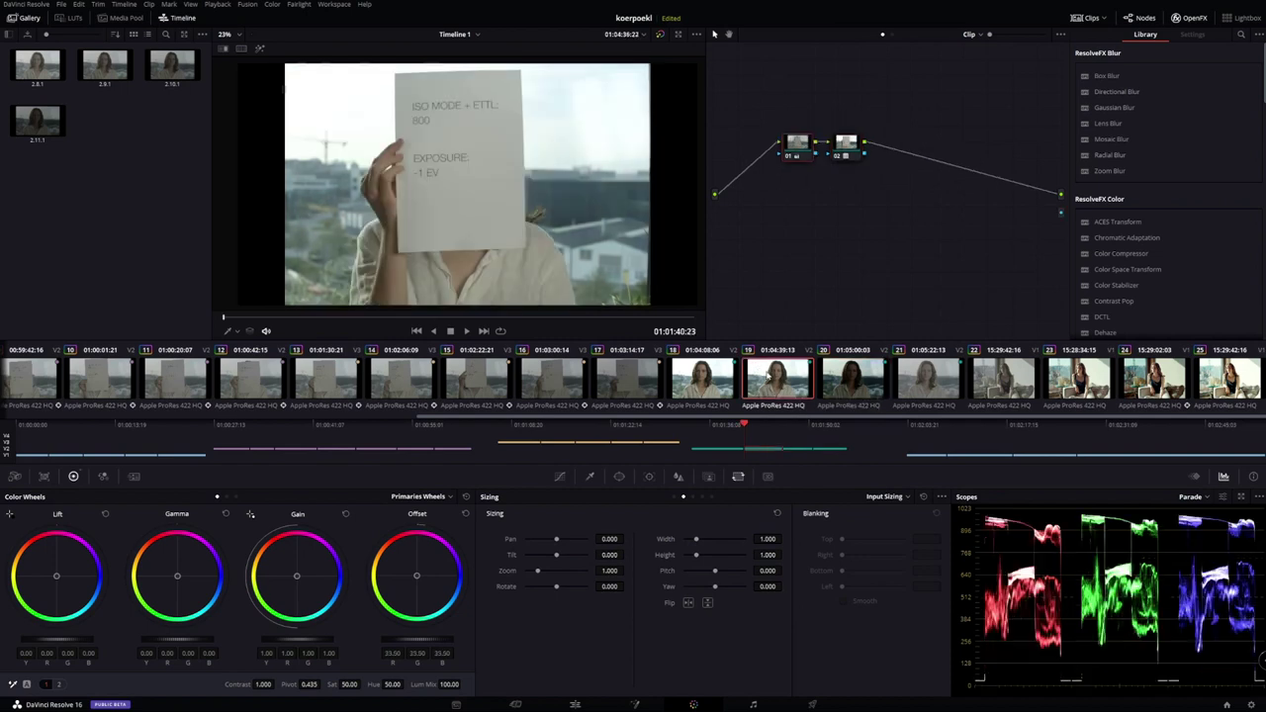
left_click(761, 427)
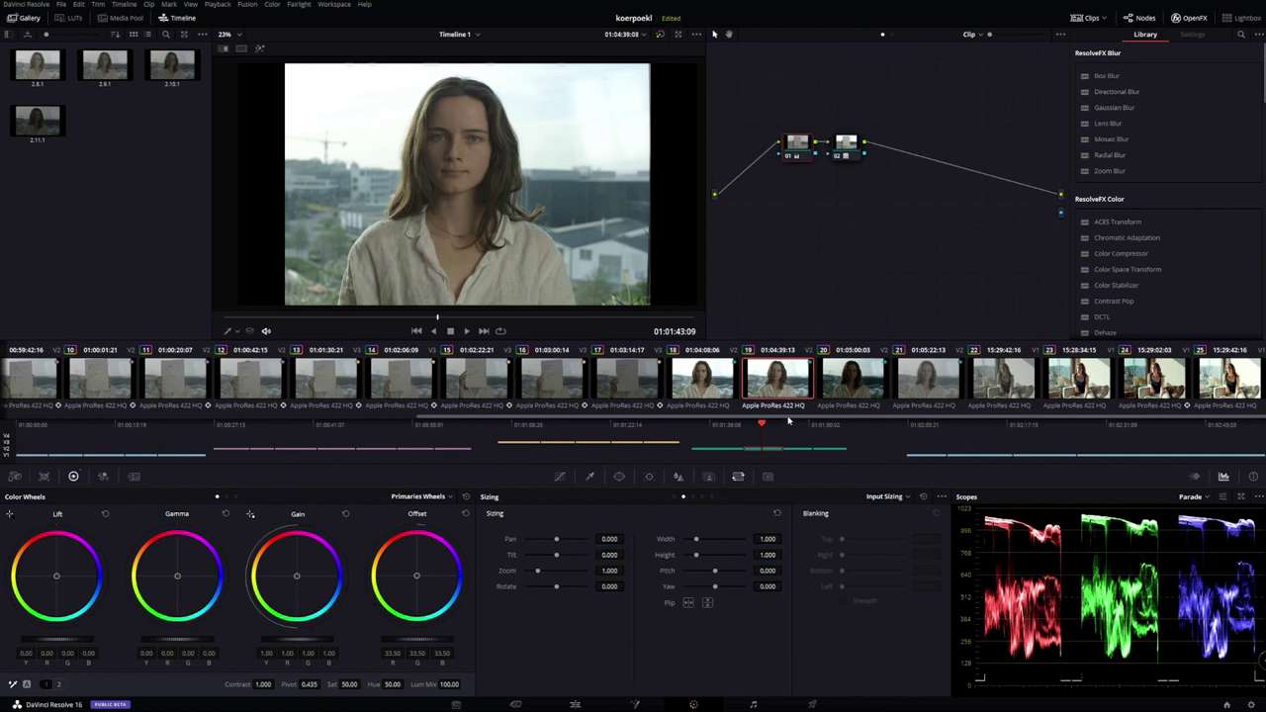
left_click(798, 427)
left_click_drag(798, 427, 803, 429)
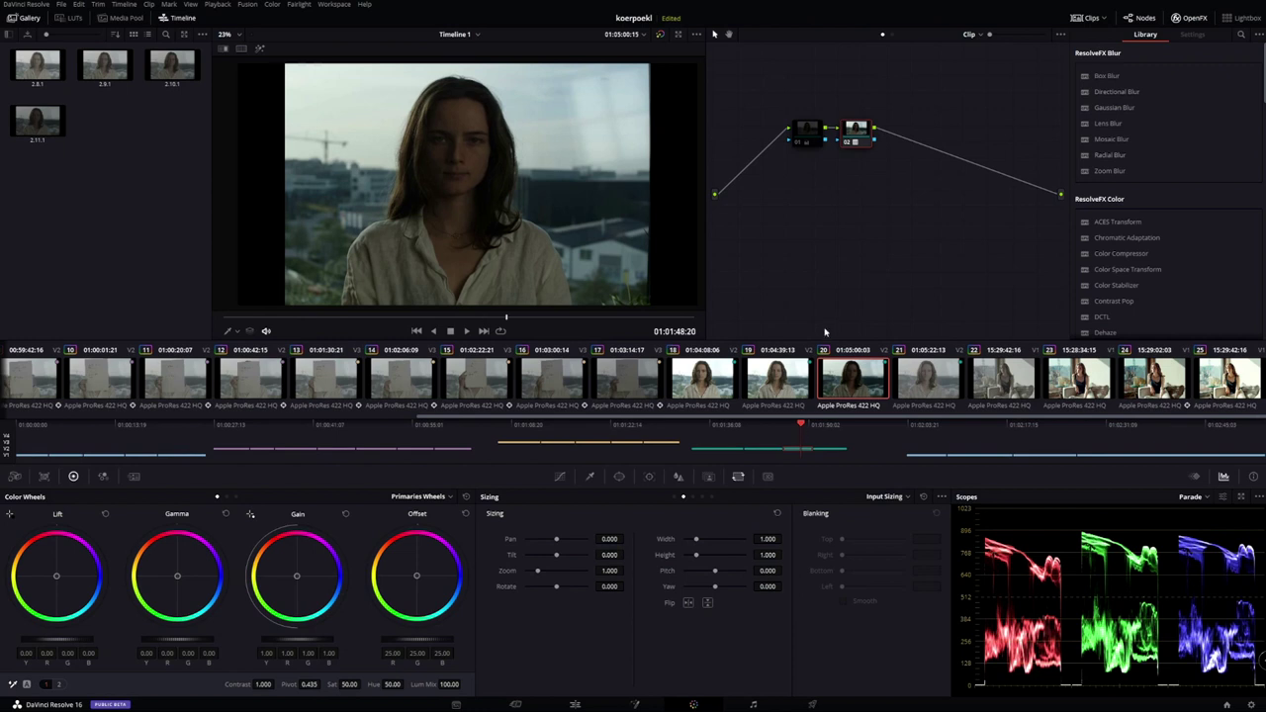
left_click(801, 136)
key("ctrl+d")
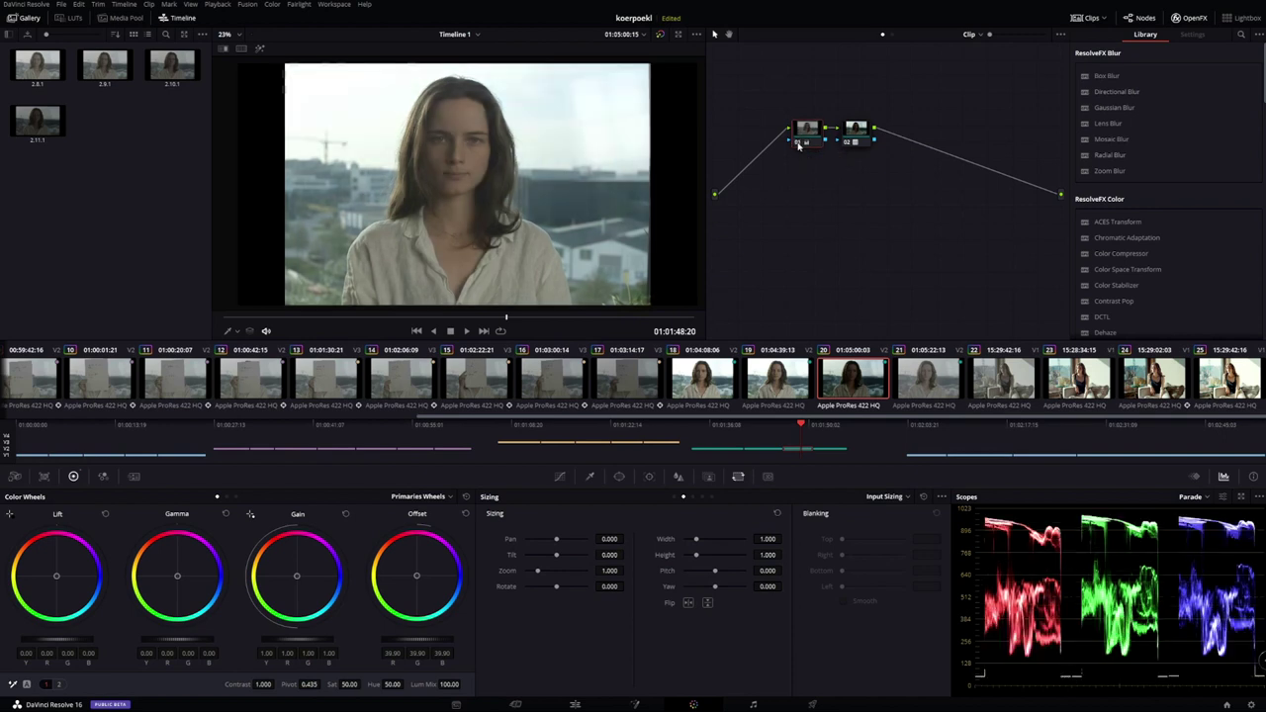
Step: Compare clip 20 with clip 18, and play clip 20 to inspect the face and hair up close
left_click(719, 425)
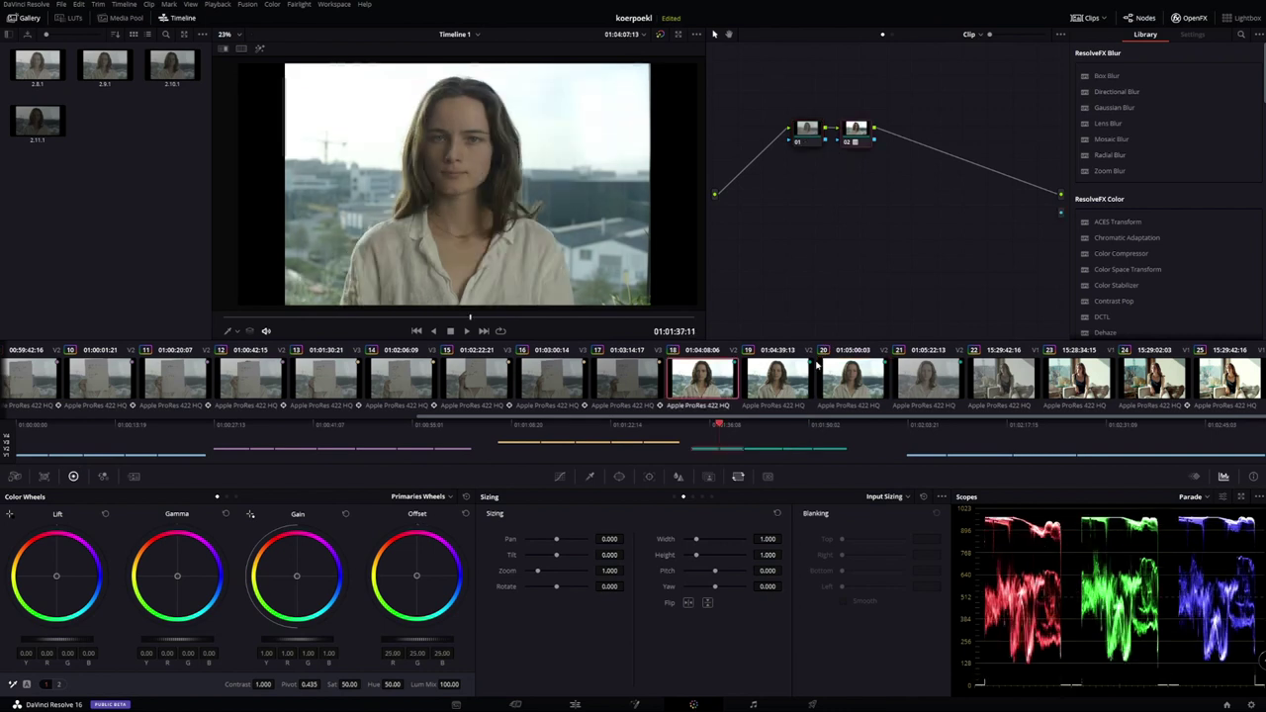
left_click(794, 426)
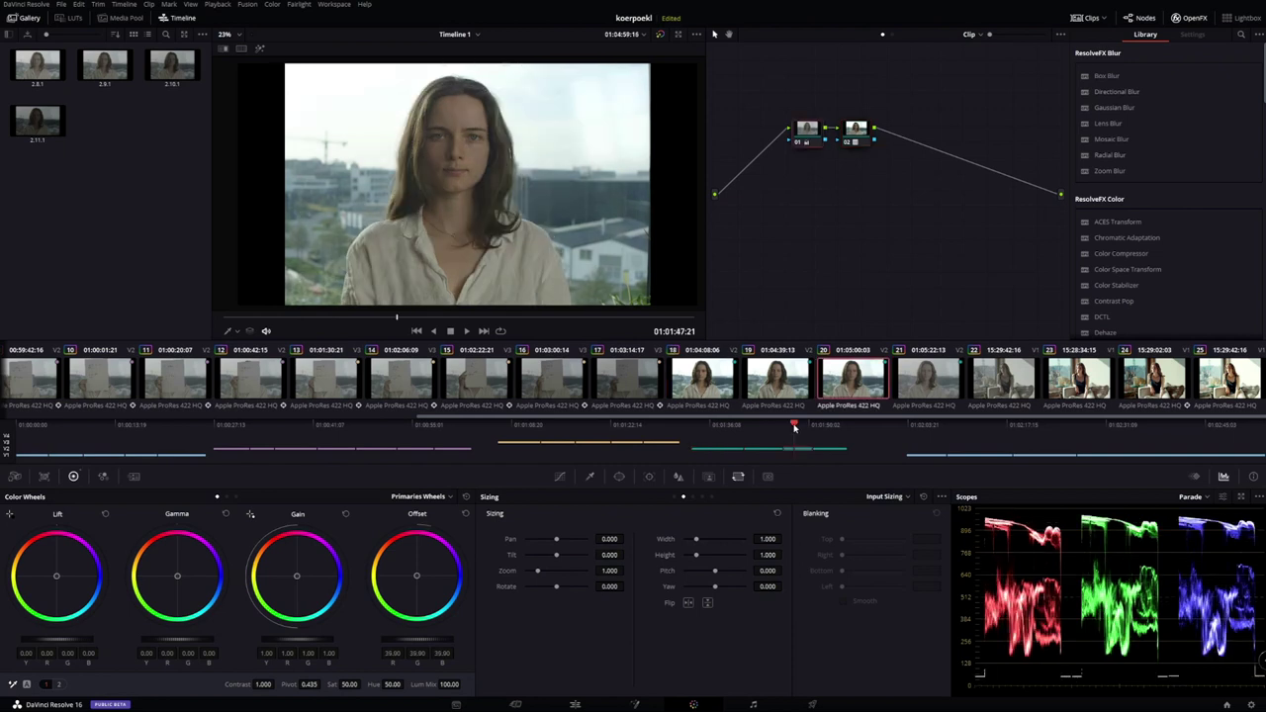
scroll(535, 211, "up", 5)
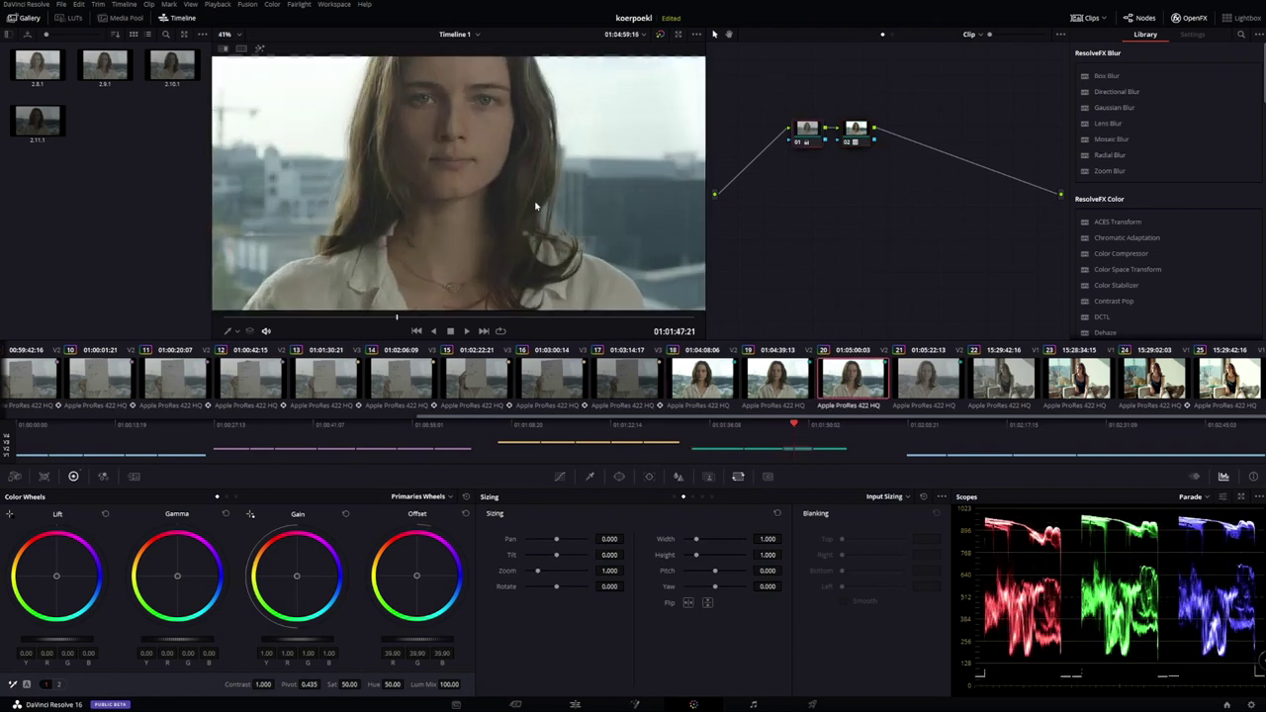
key("space")
key("space")
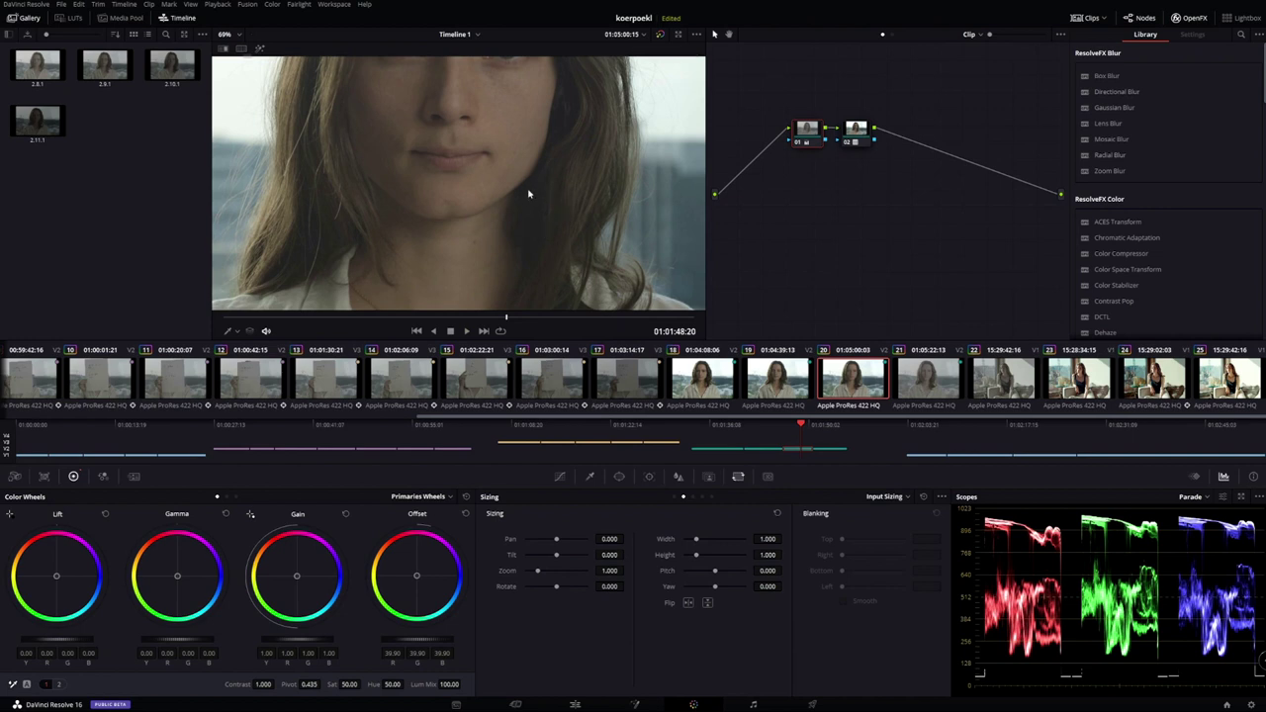
scroll(527, 195, "down", 5)
key("space")
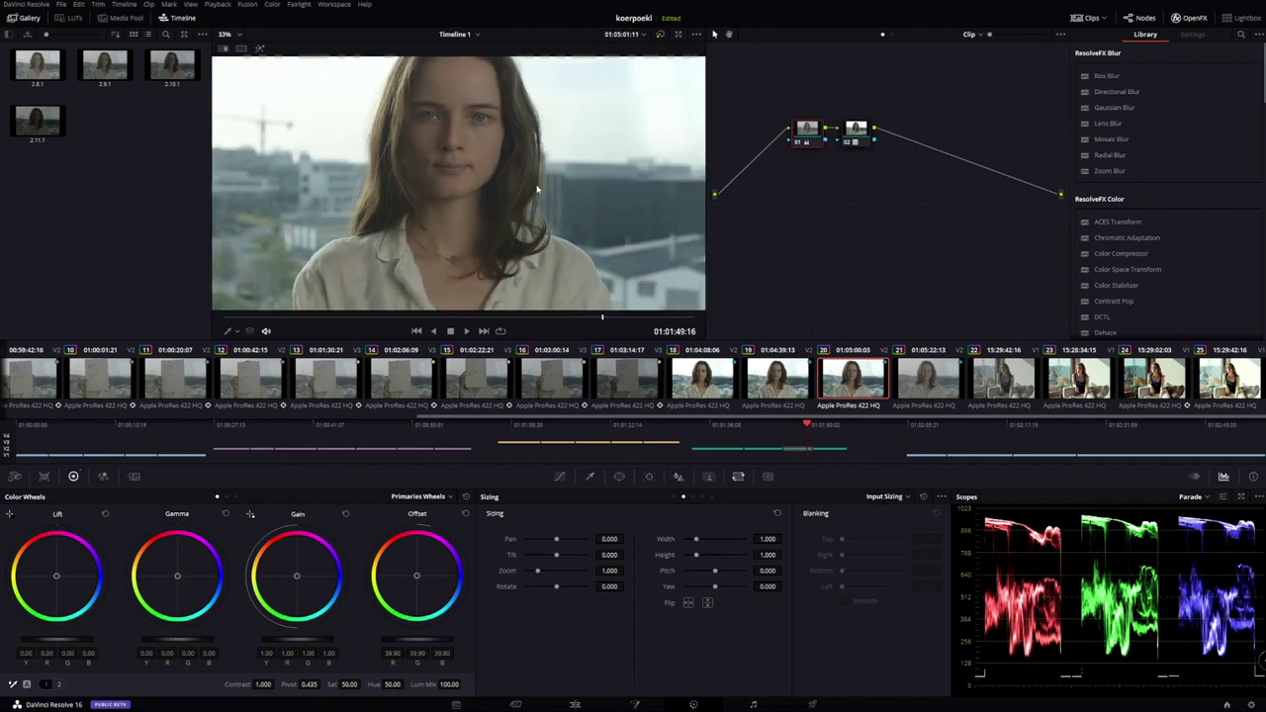
scroll(539, 188, "down", 3)
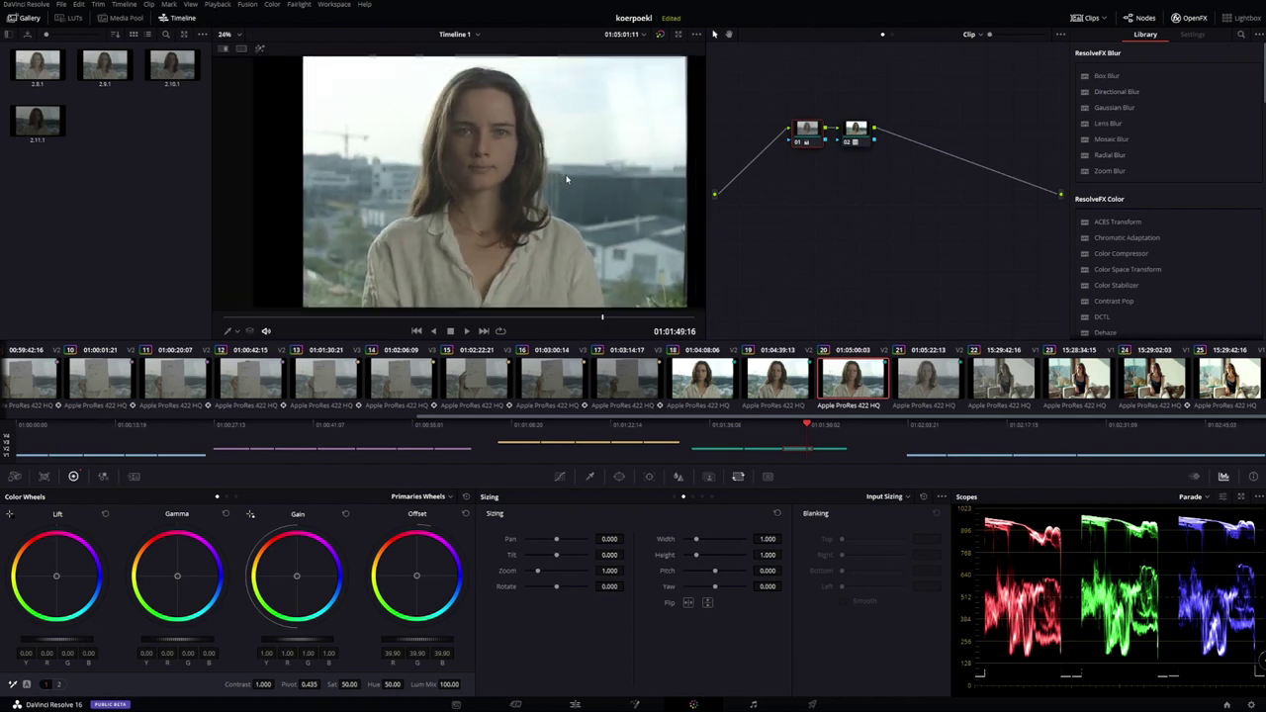
scroll(567, 180, "down", 2)
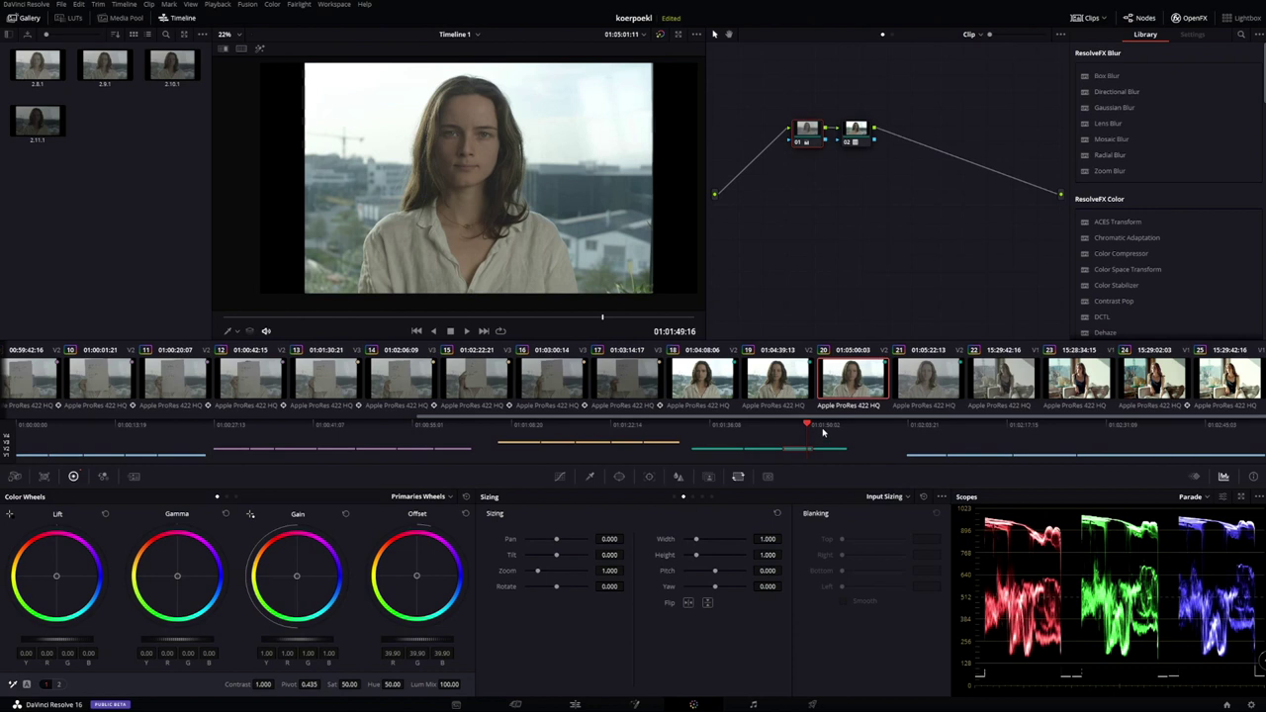
Step: Switch node 01 off and on again on clip 21 and inspect the face up close
left_click(827, 427)
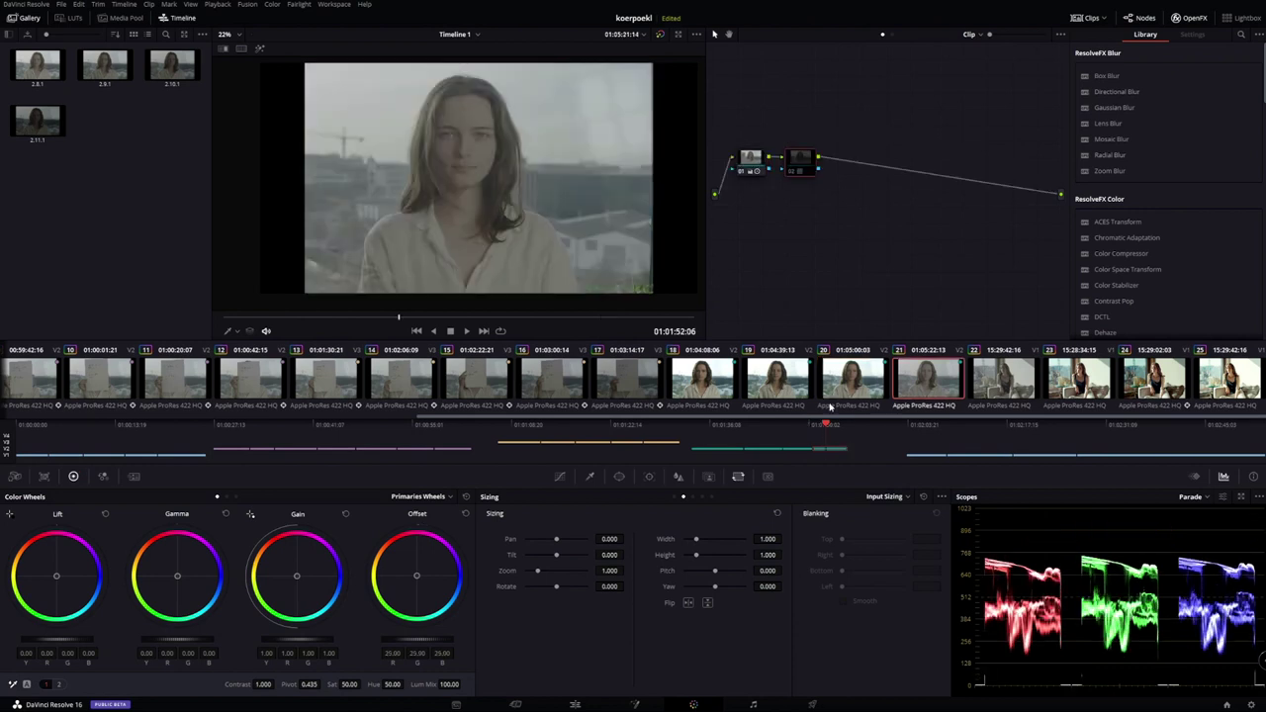
left_click(747, 174)
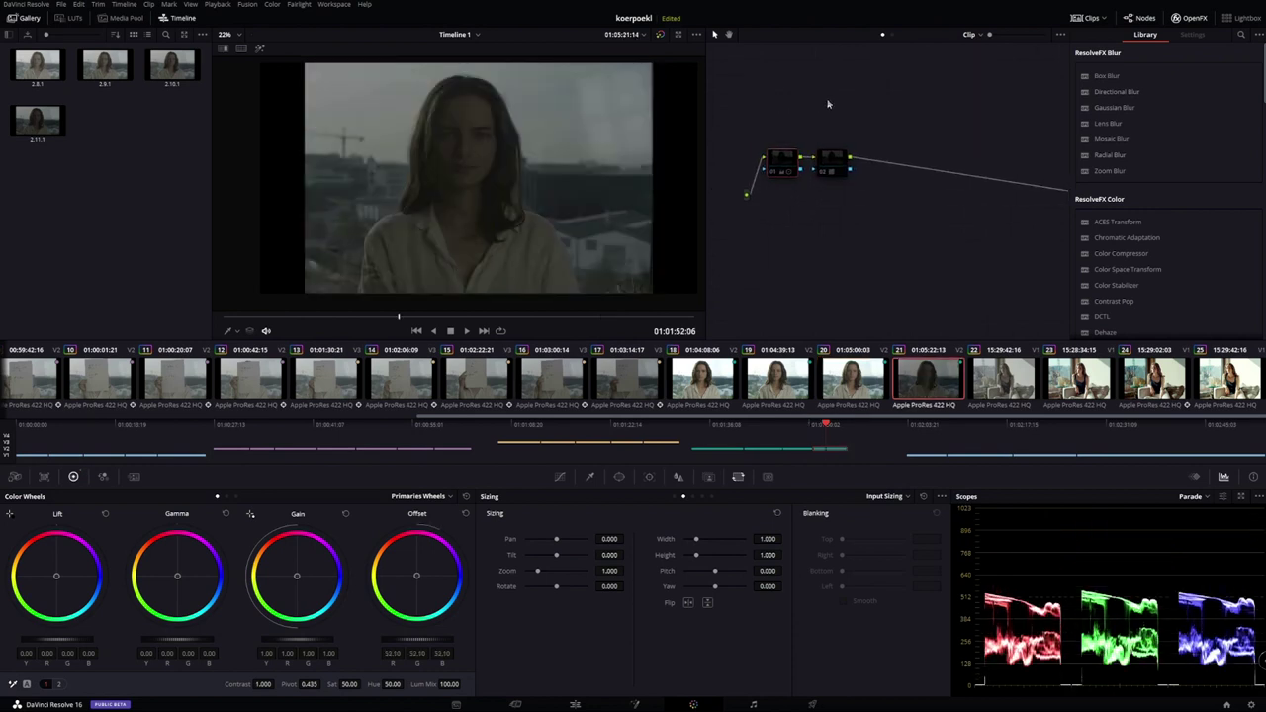
left_click(774, 173)
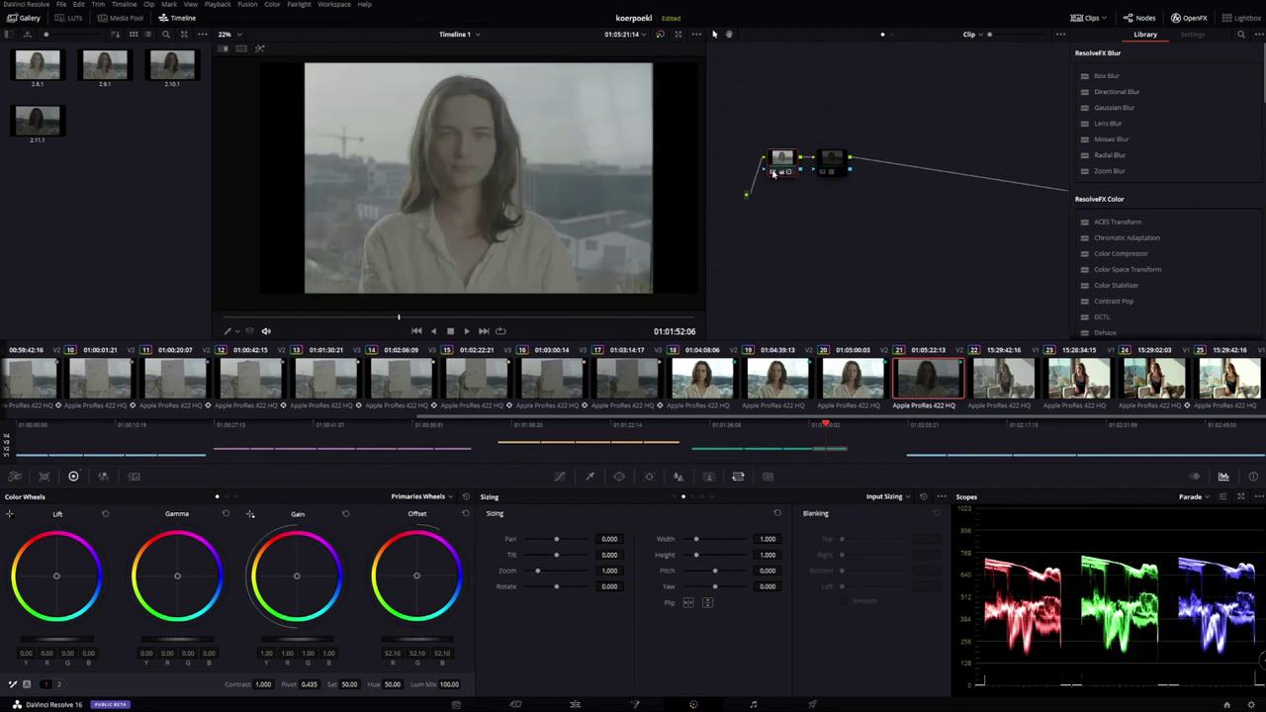
scroll(563, 100, "up", 2)
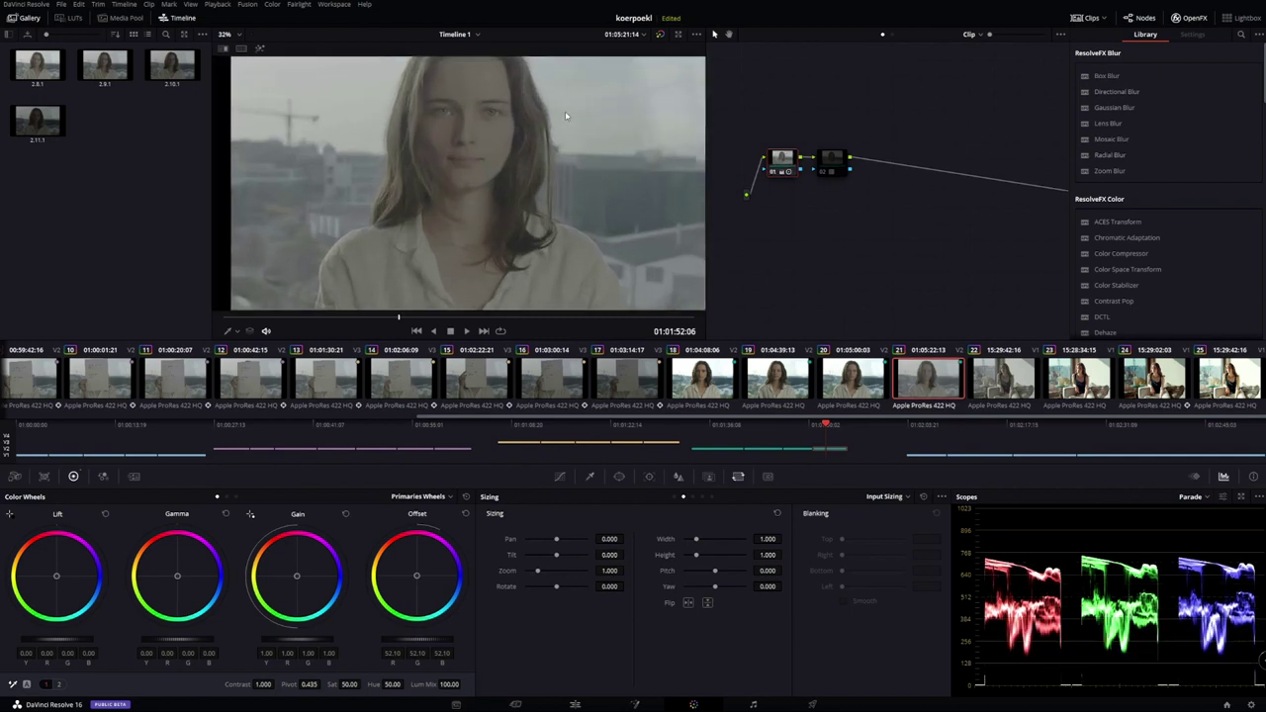
scroll(572, 150, "up", 2)
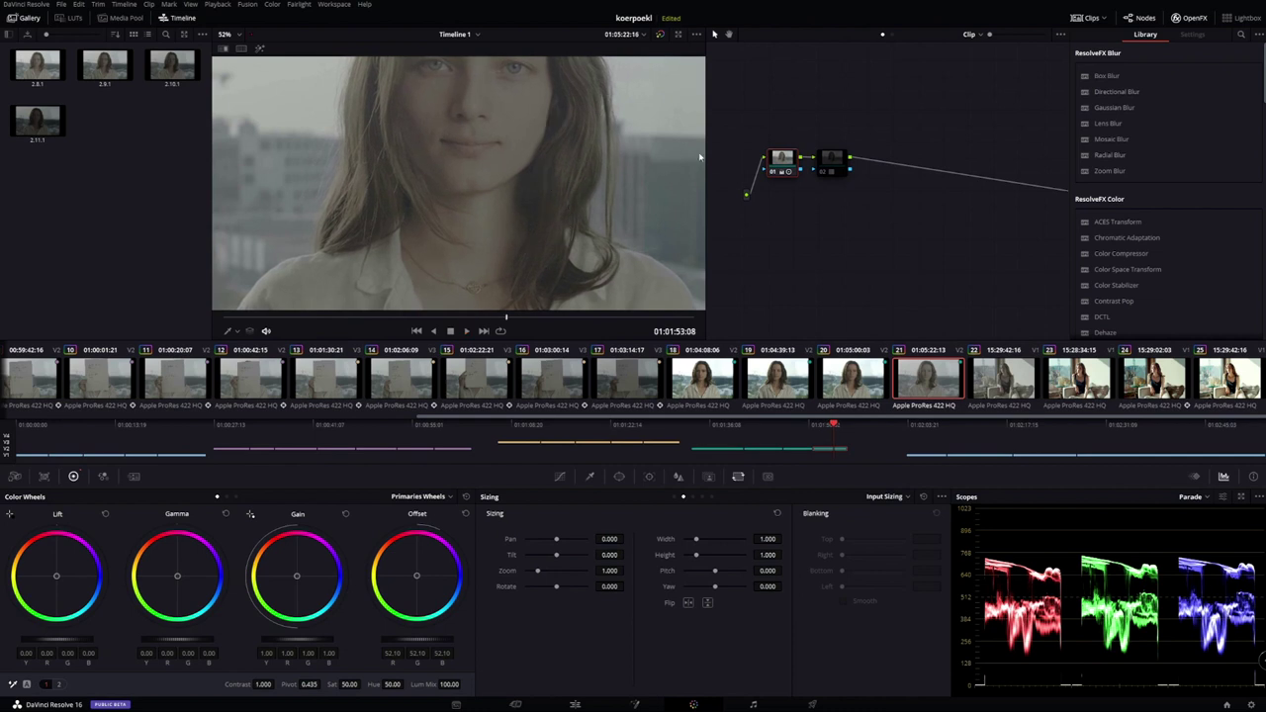
scroll(699, 157, "down", 2)
Step: Enable node 02 on clip 21 and compare its image with clip 19
left_click(822, 168)
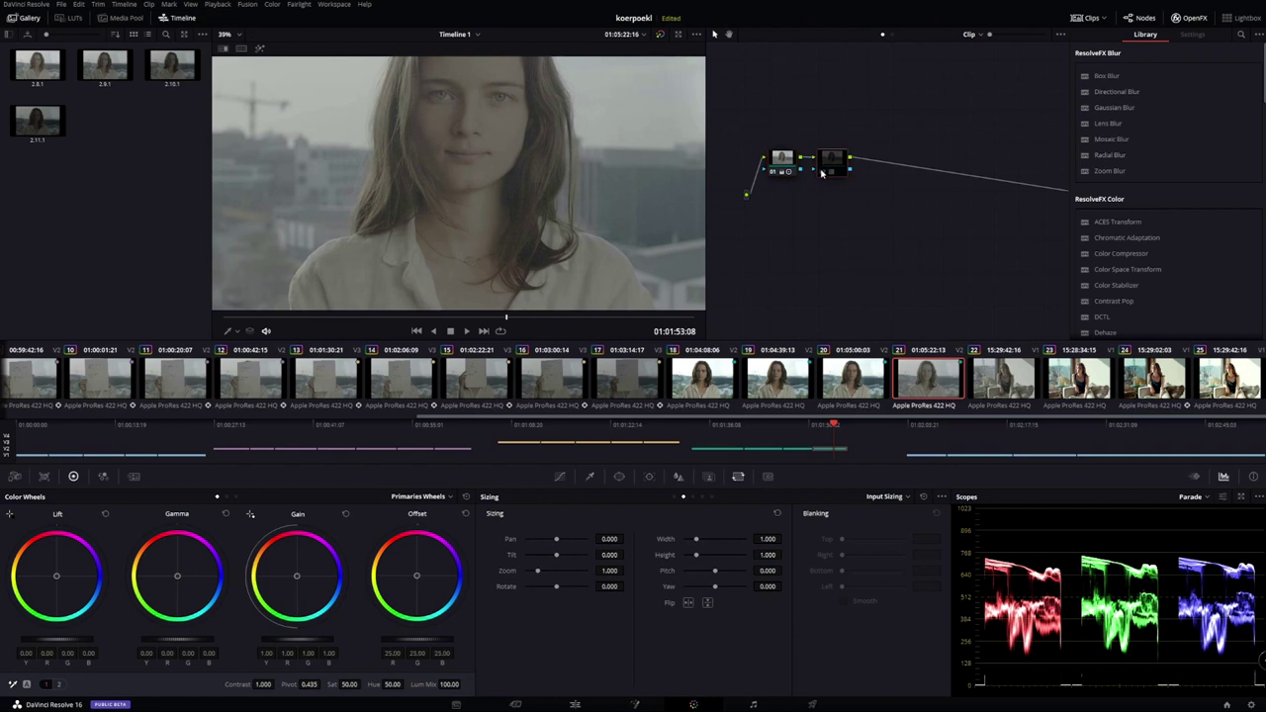
scroll(610, 190, "down", 2)
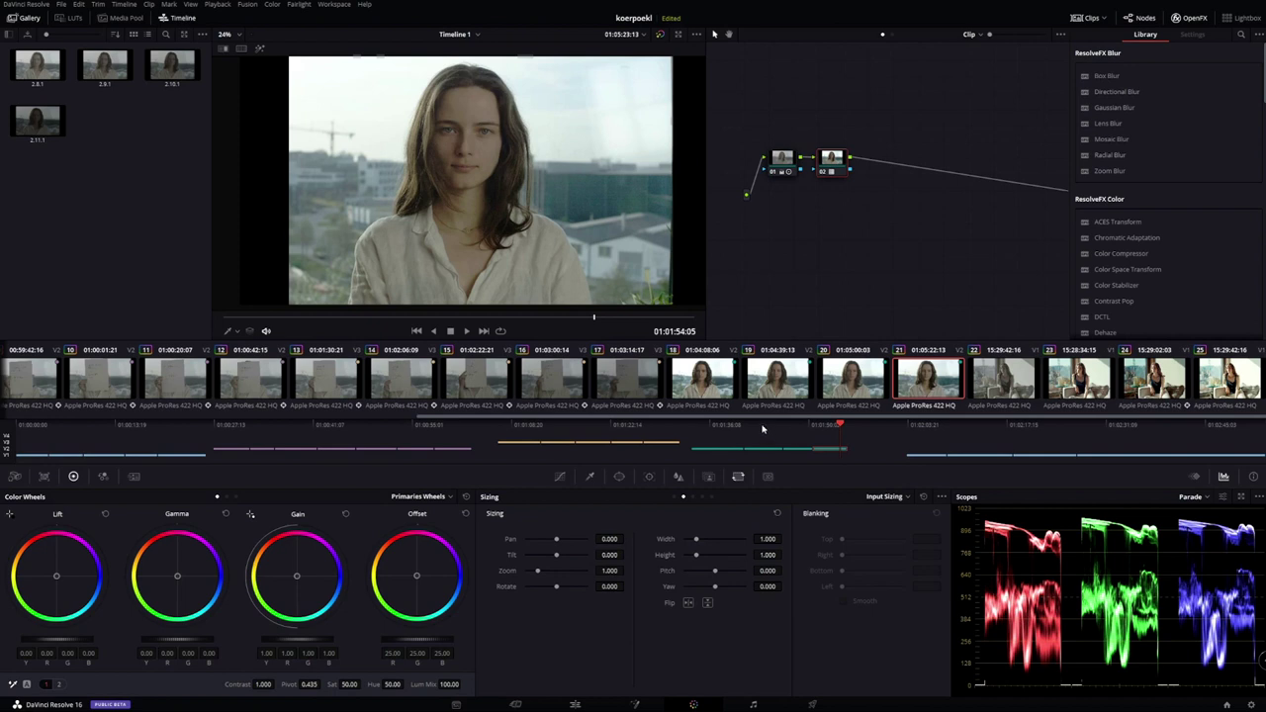
left_click(761, 427)
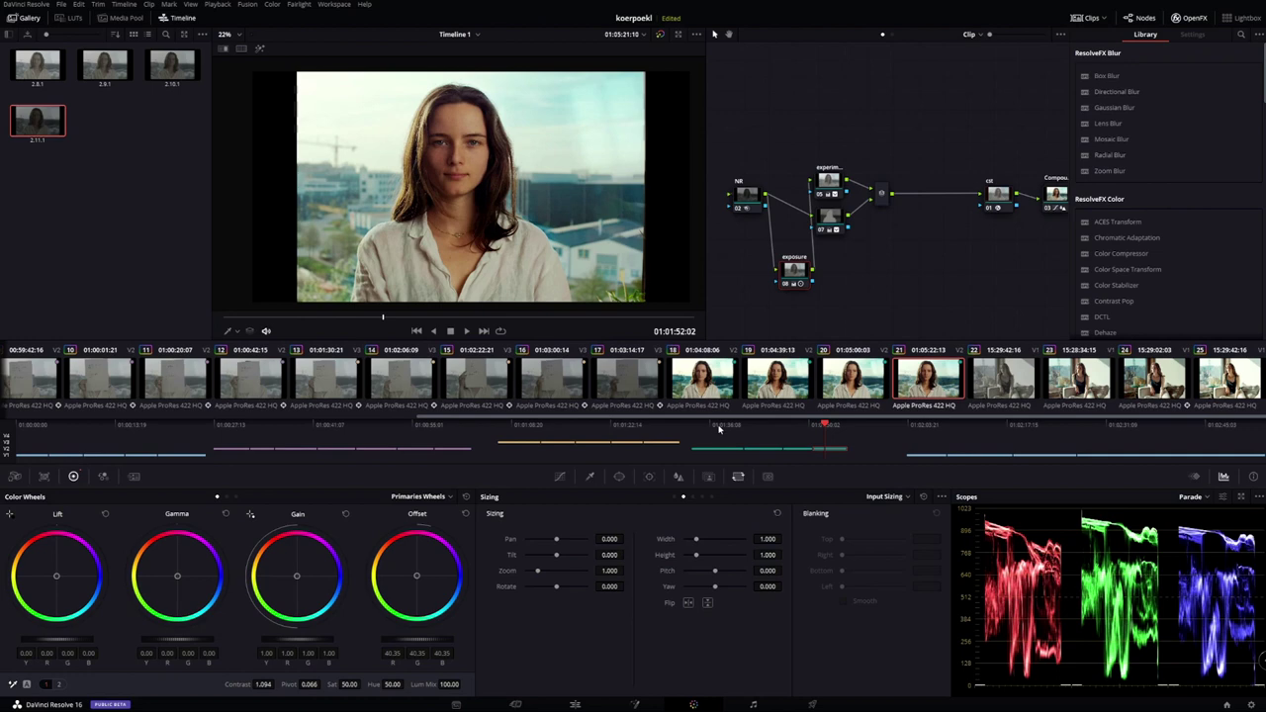
Step: Compare the fully graded clips 18 and 21 close up on the face, and play clip 21
mouse_move(720, 427)
left_mouse_down()
mouse_move(744, 427)
mouse_move(724, 429)
left_mouse_up()
scroll(540, 244, "up", 4)
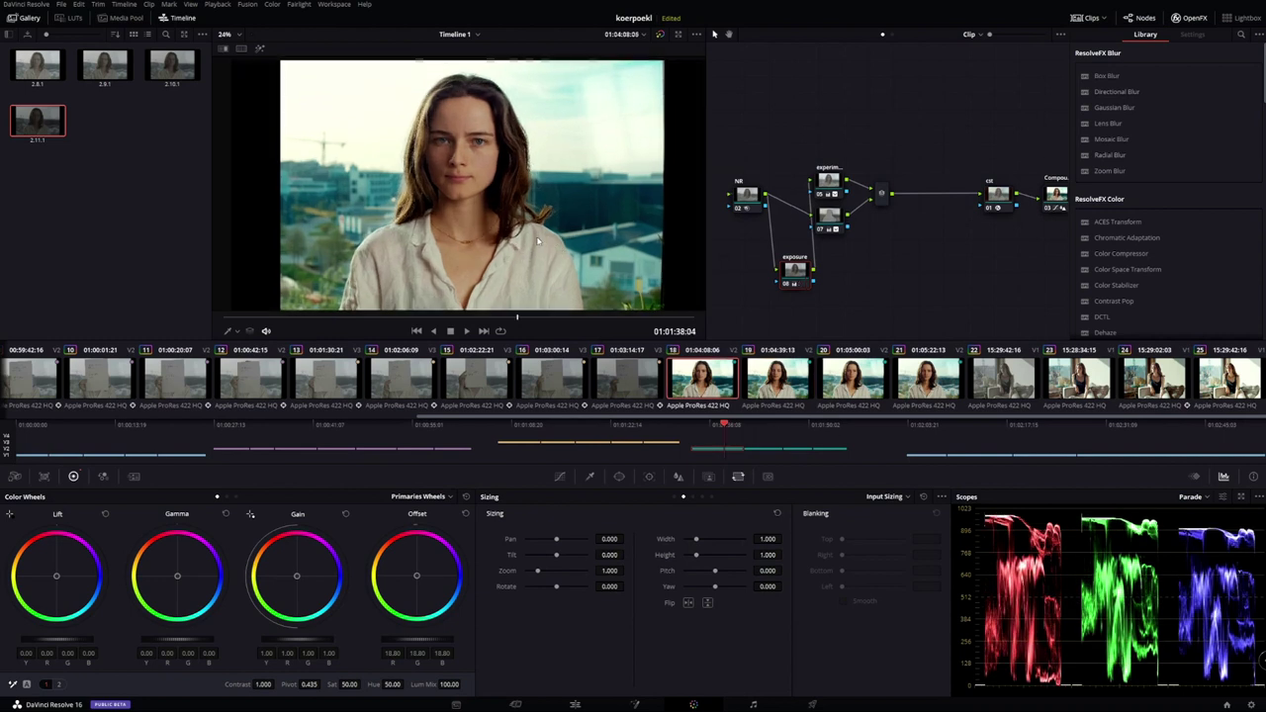
scroll(532, 244, "up", 1)
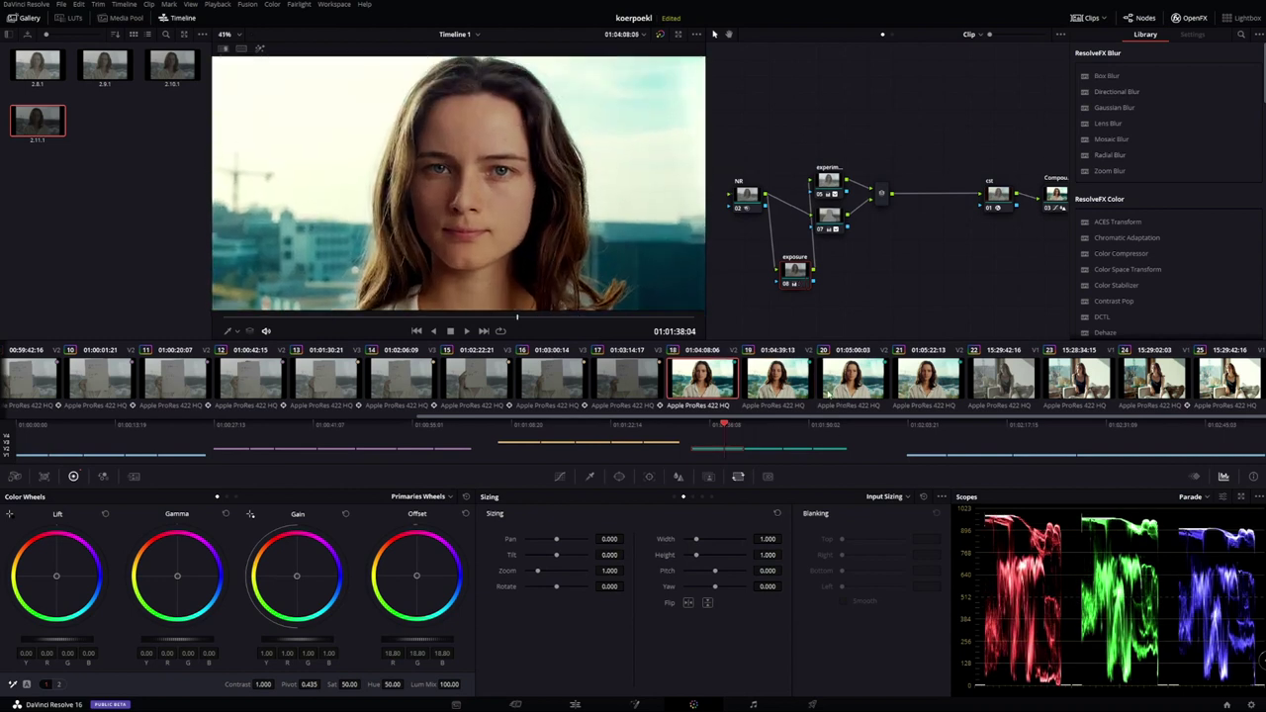
left_click(831, 427)
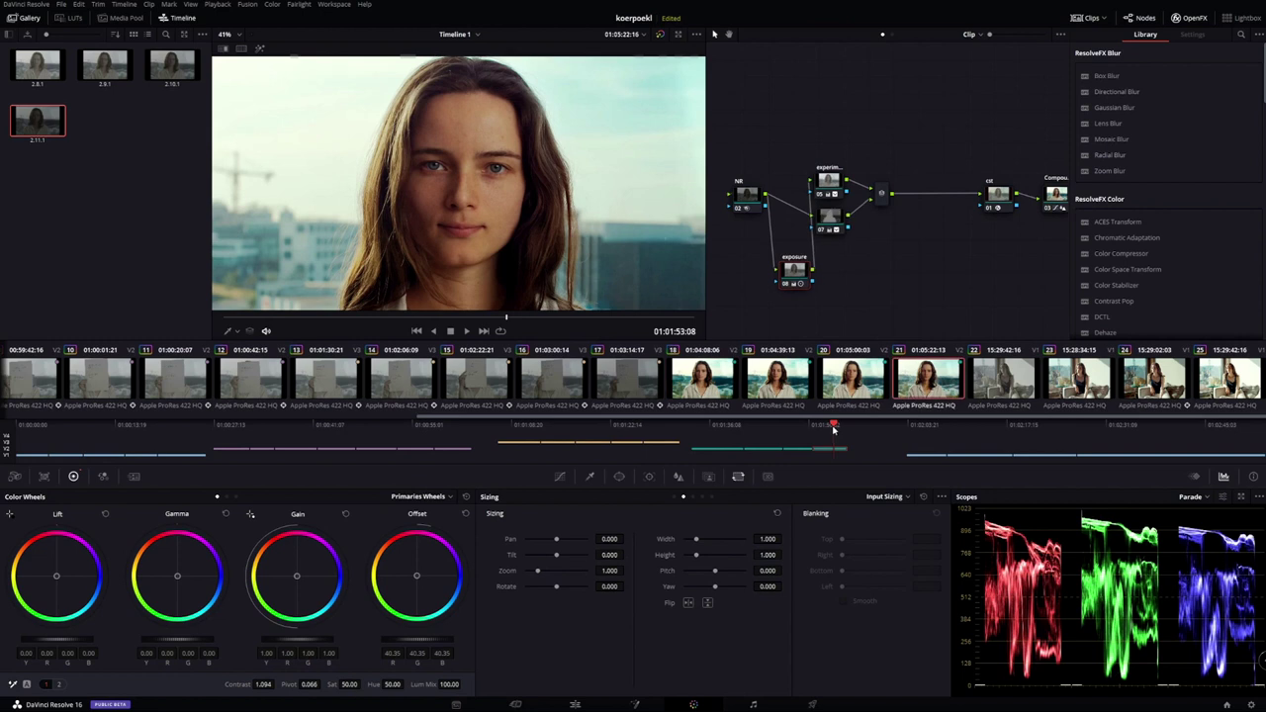
key("space")
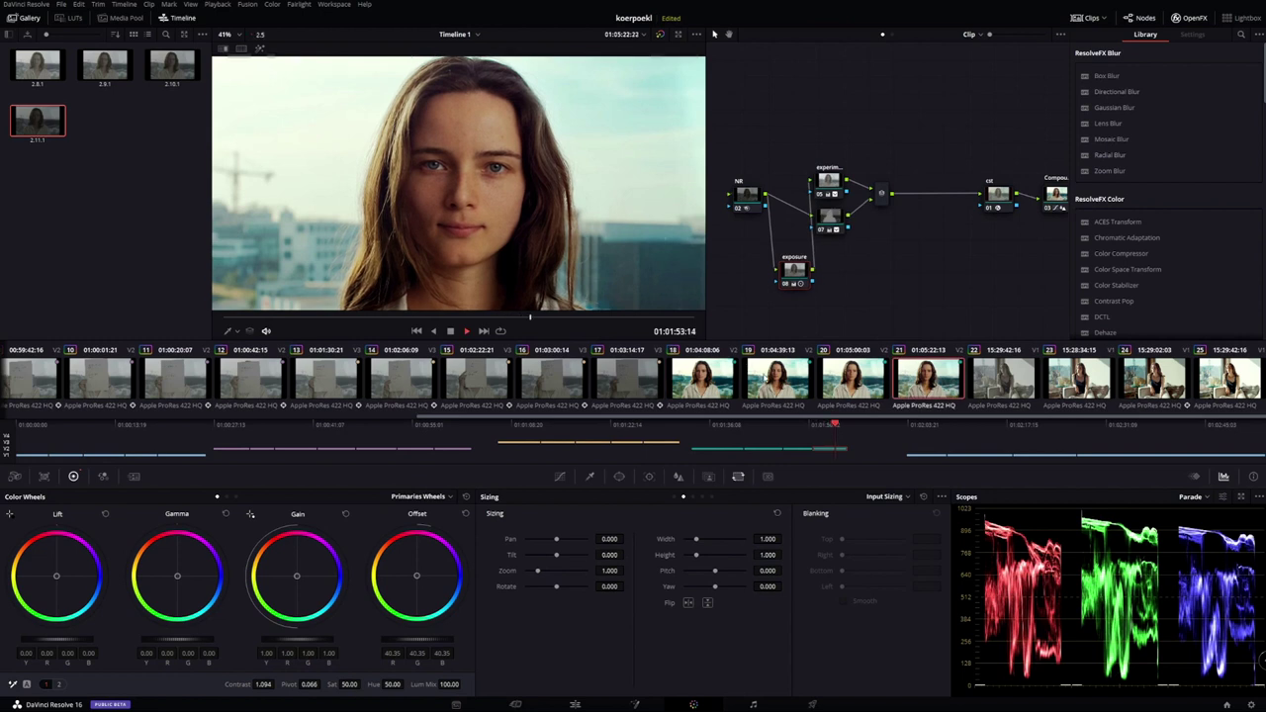
Step: Compare the graded clip 19 with clip 18 close up, and view clip 19 in full frame
left_click(765, 426)
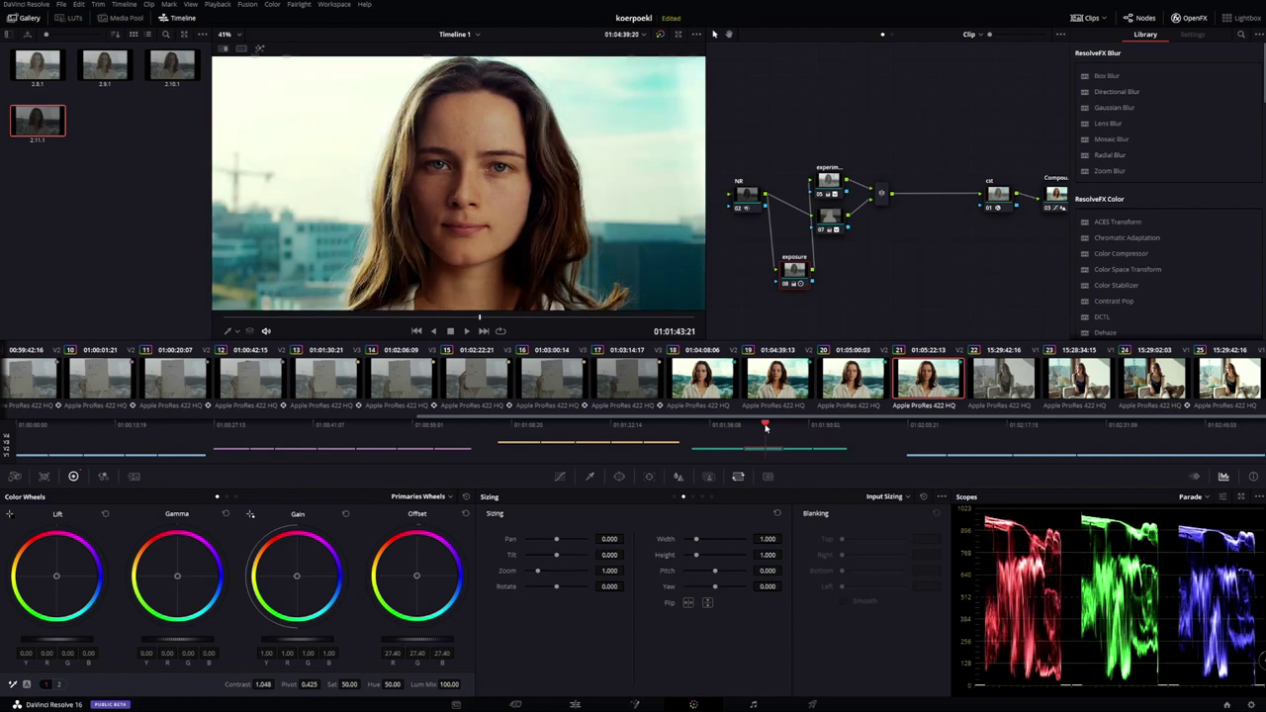
left_click_drag(765, 427, 761, 425)
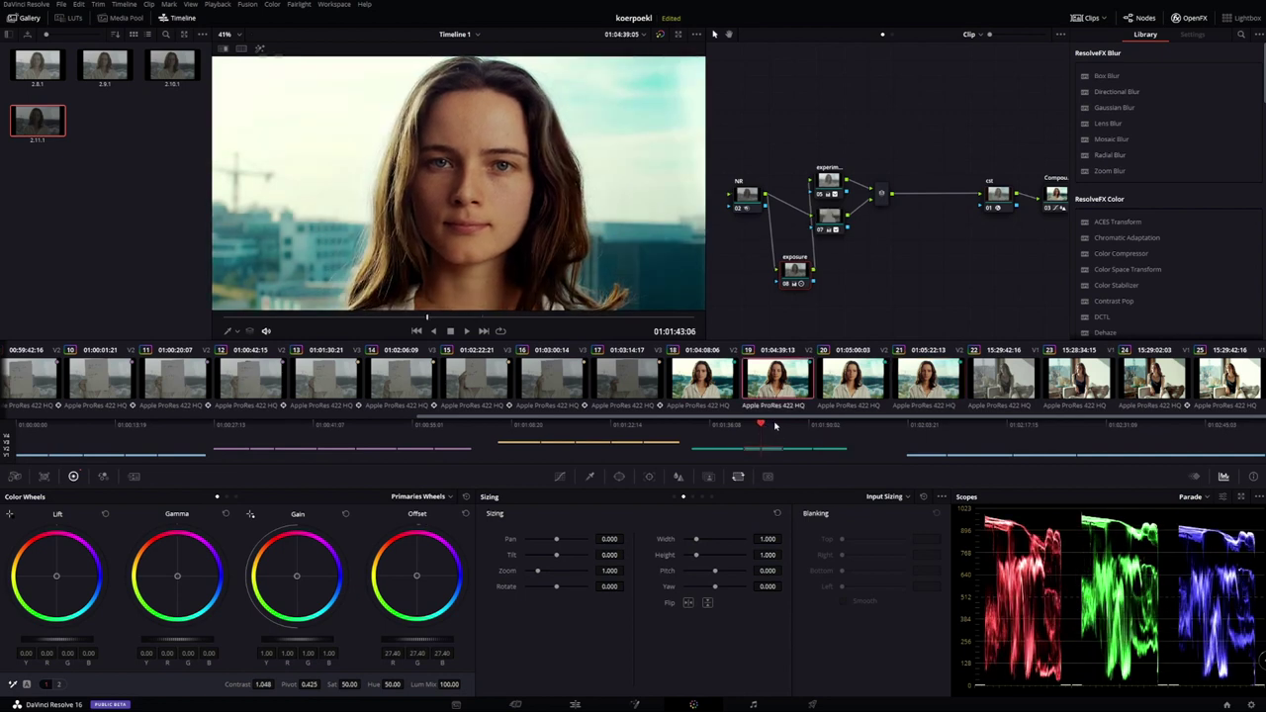
left_click(730, 426)
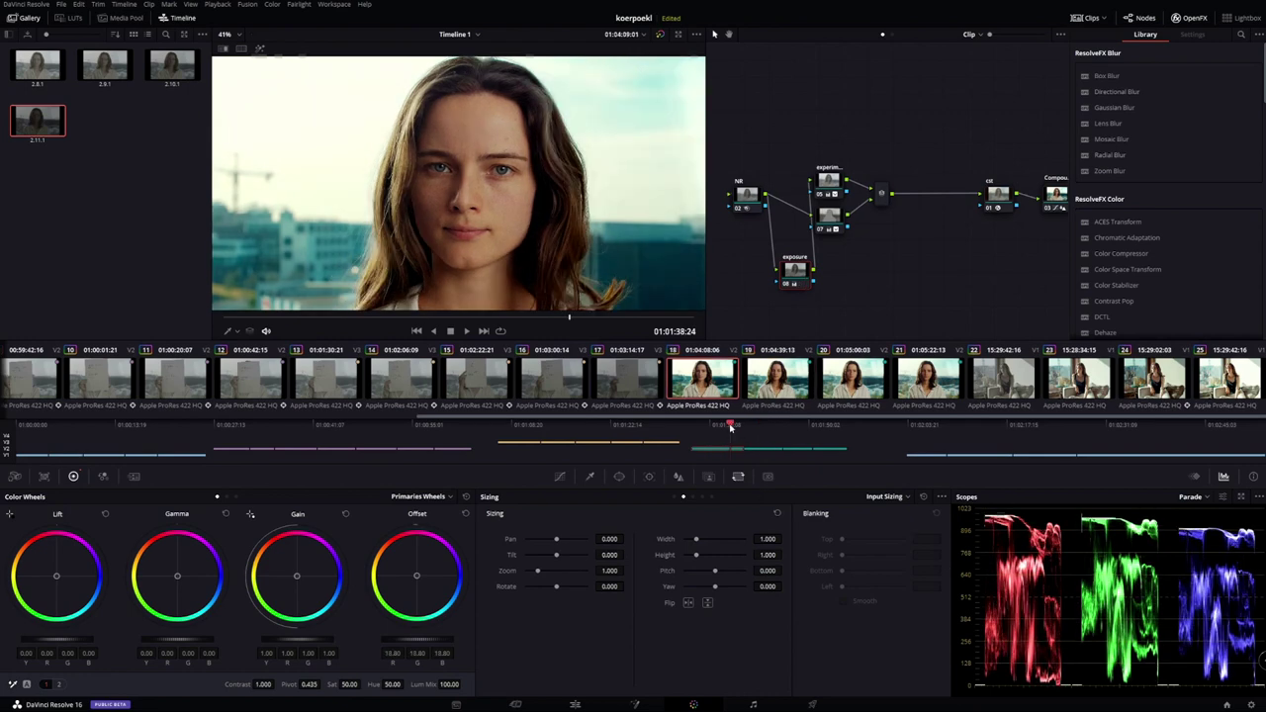
left_click(760, 427)
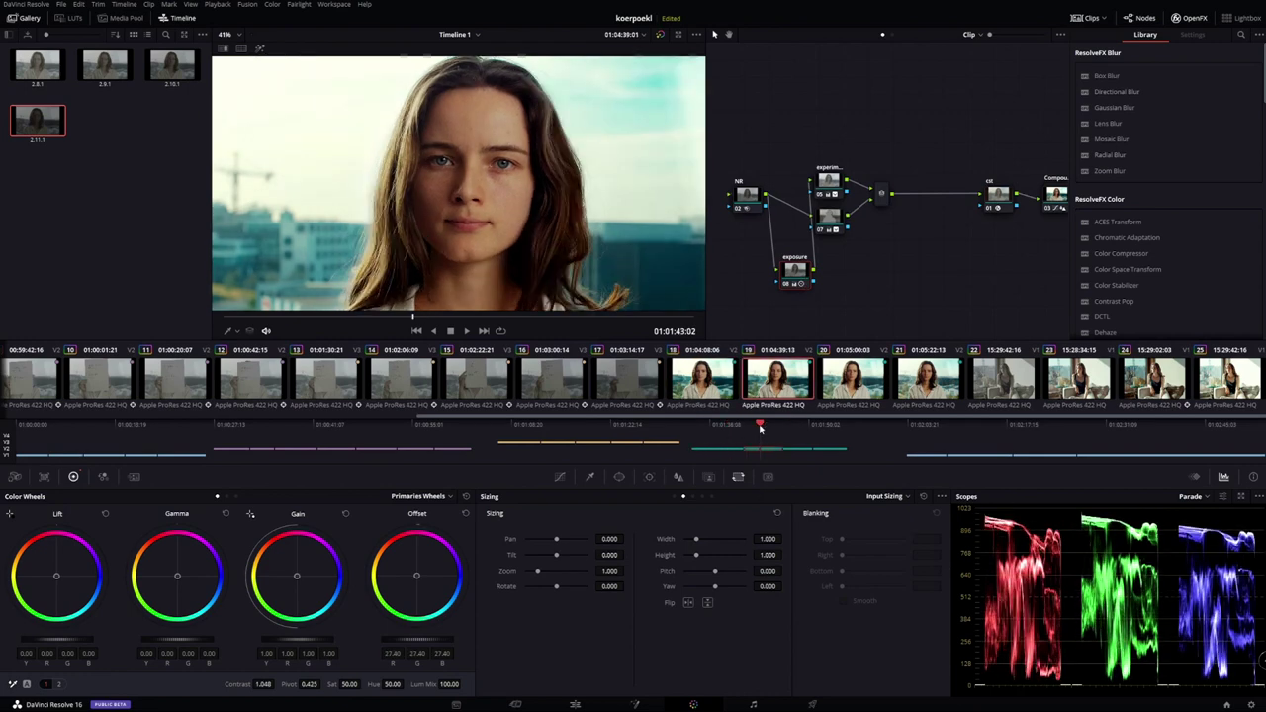
scroll(527, 232, "down", 5)
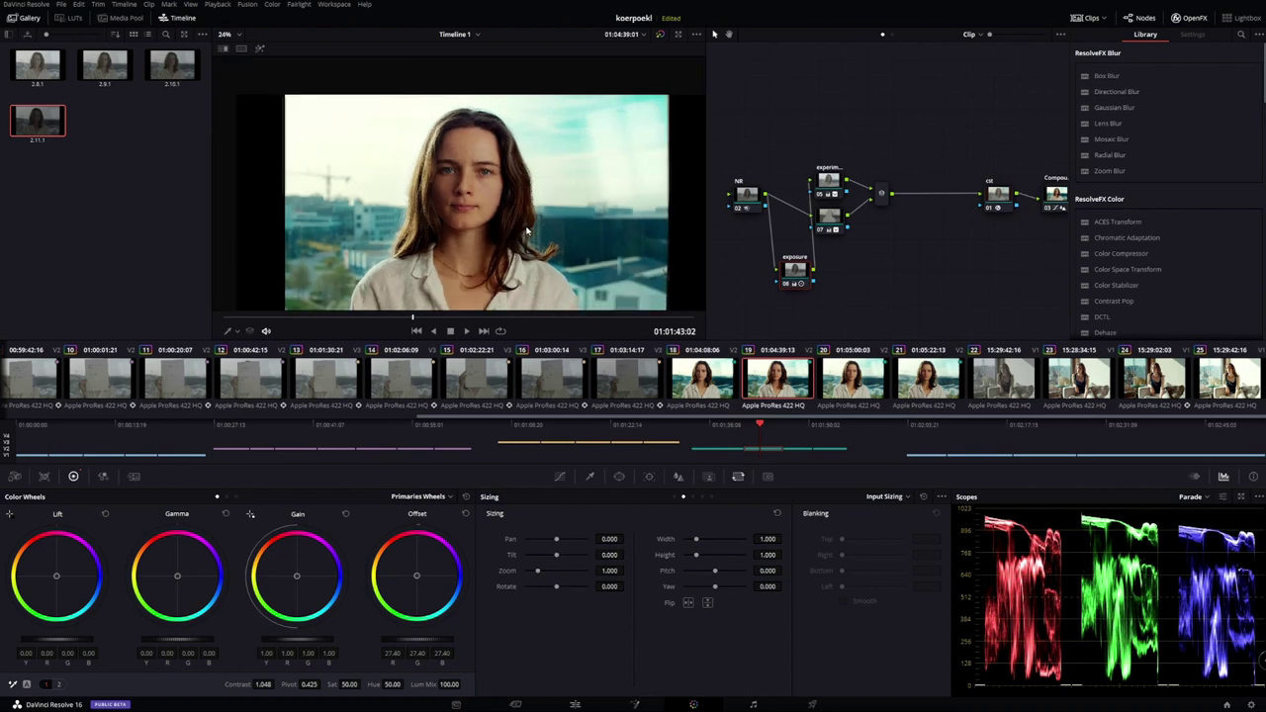